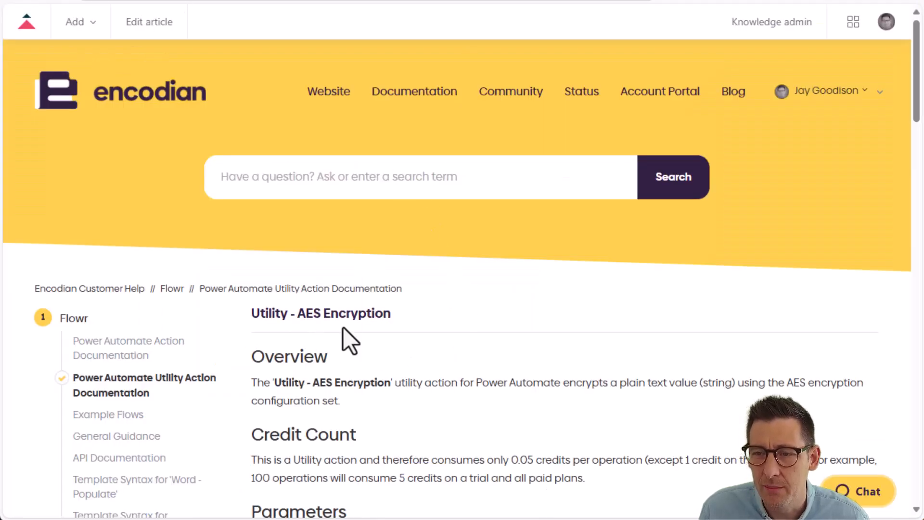
Step: Review the overview and parameters of the Utility - AES Encryption action in the Encodian documentation
{"action": "double_click", "coordinate": [264, 316]}
{"action": "scroll", "coordinate": [437, 367], "scroll_direction": "down", "scroll_amount": 3}
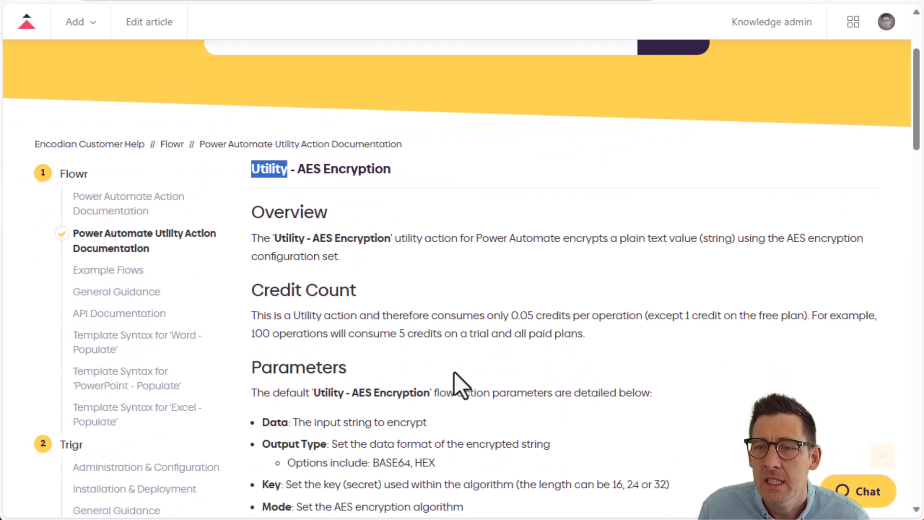
{"action": "scroll", "coordinate": [490, 377], "scroll_direction": "down", "scroll_amount": 7}
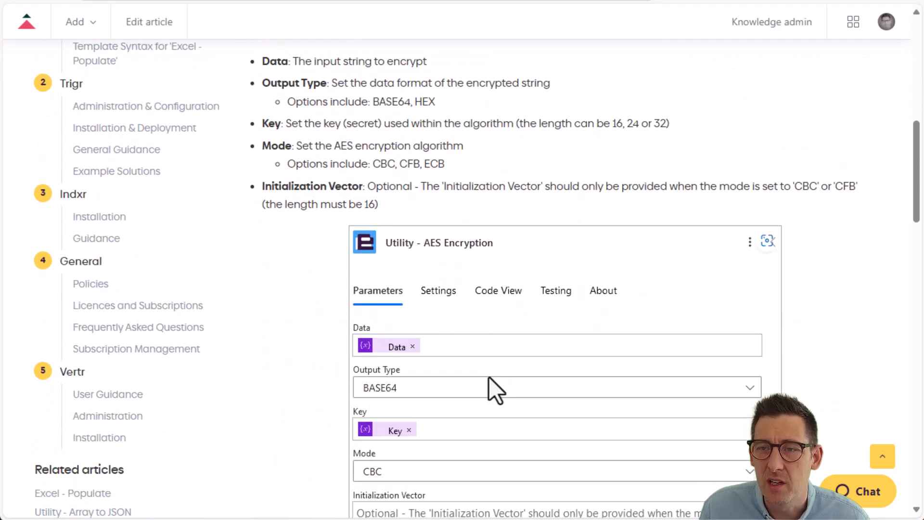
{"action": "left_click_drag", "start_coordinate": [262, 62], "coordinate": [289, 65]}
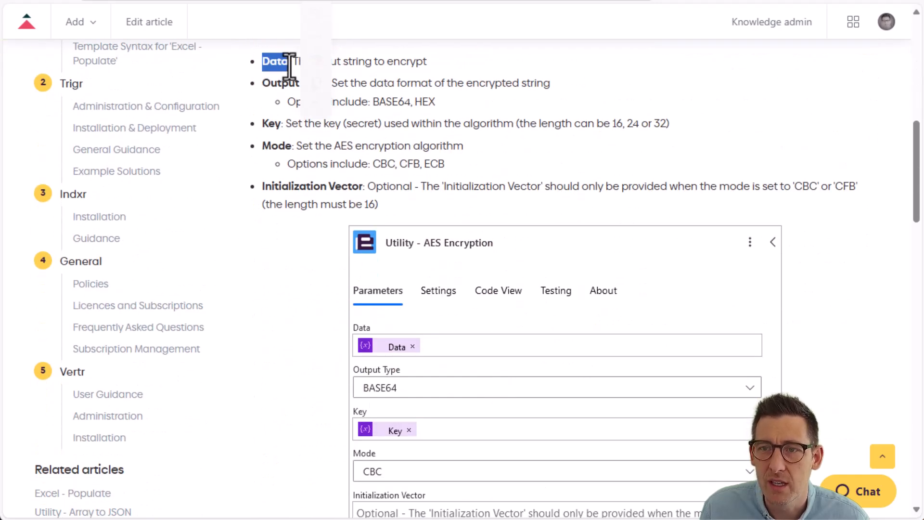
{"action": "left_click", "coordinate": [336, 147]}
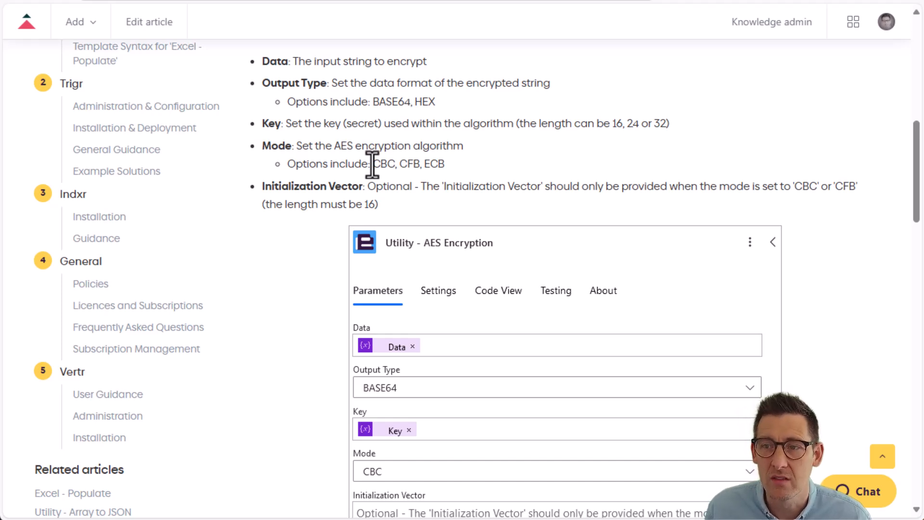
{"action": "scroll", "coordinate": [451, 342], "scroll_direction": "up", "scroll_amount": 6}
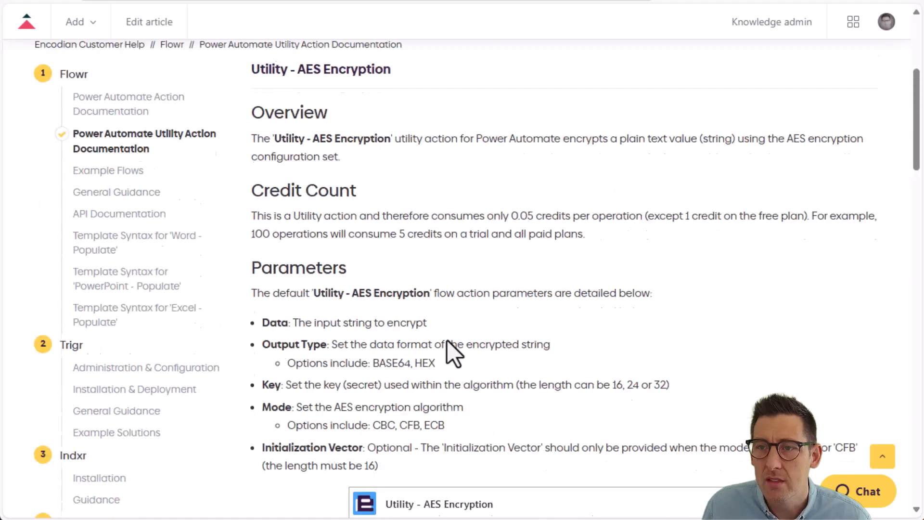
{"action": "scroll", "coordinate": [447, 340], "scroll_direction": "up", "scroll_amount": 4}
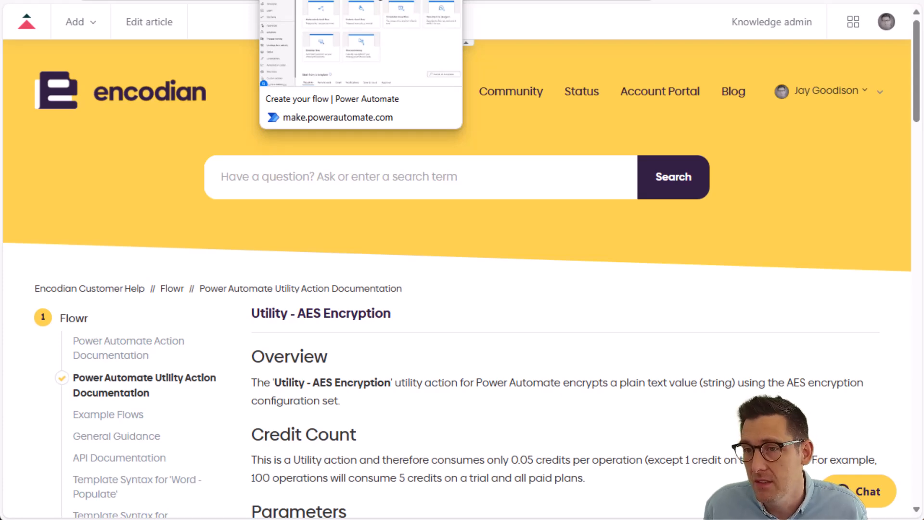
Step: Switch to Power Automate and create an instant cloud flow with the Manually trigger a flow trigger
{"action": "left_click", "coordinate": [337, 1]}
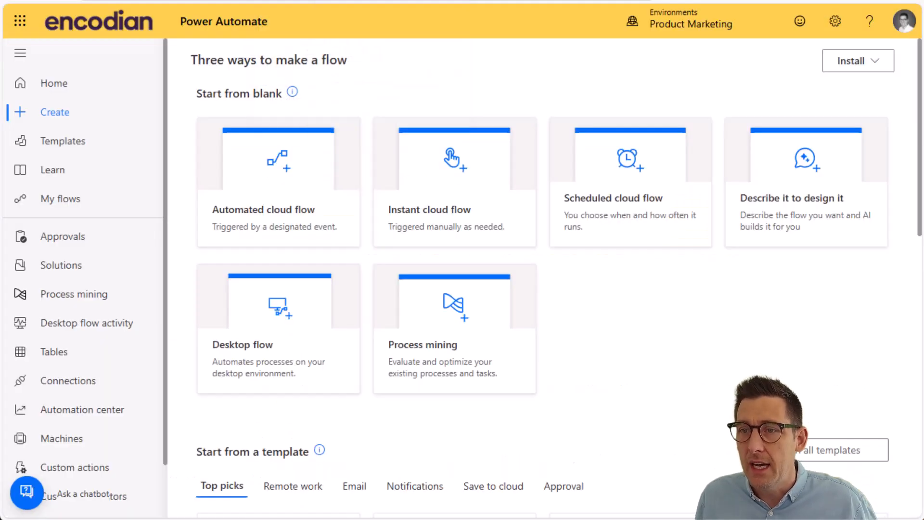
{"action": "left_click", "coordinate": [432, 221]}
{"action": "left_click", "coordinate": [558, 211]}
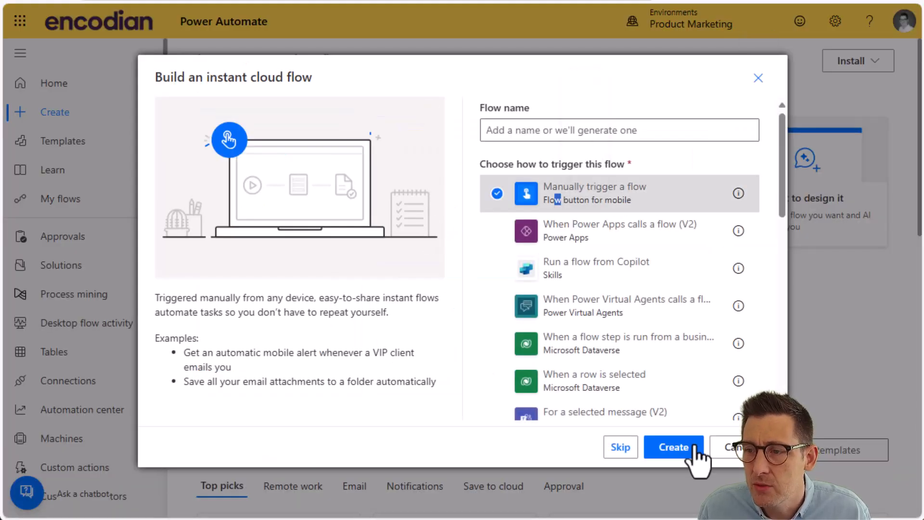
{"action": "left_click", "coordinate": [695, 445]}
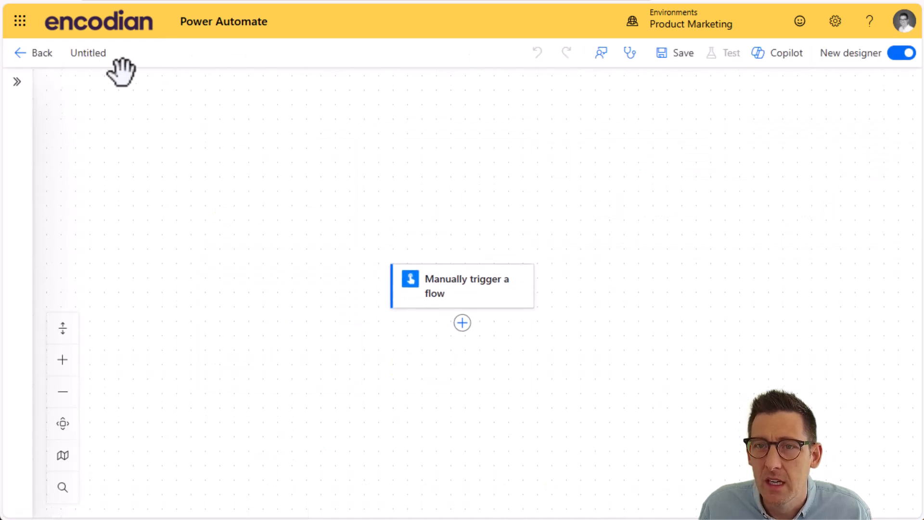
Step: Rename the untitled flow as AES - Encrypt
{"action": "left_click", "coordinate": [89, 53]}
{"action": "type", "text": "AES"}
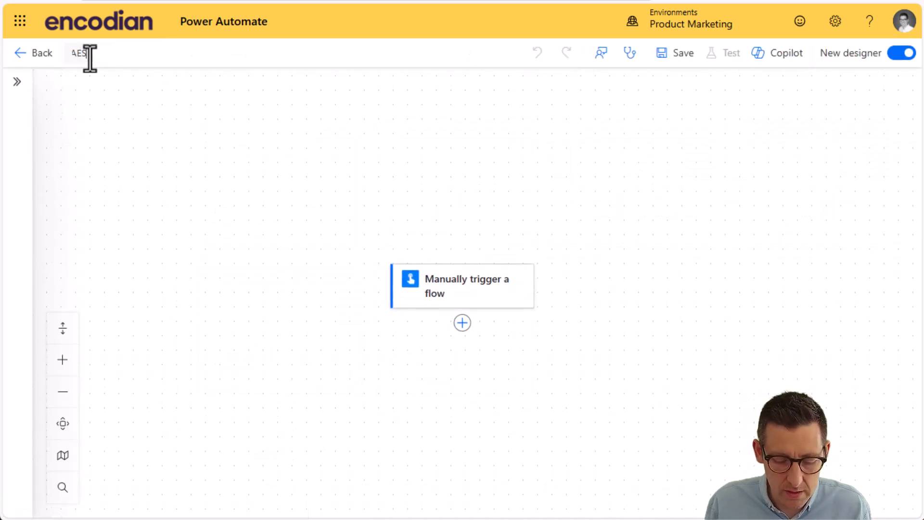
{"action": "type", "text": " Encrypt"}
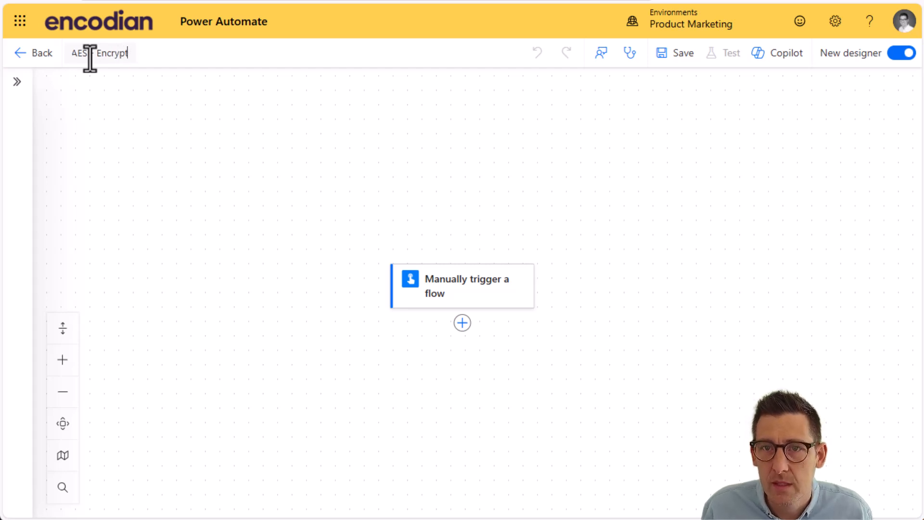
{"action": "left_click", "coordinate": [223, 131]}
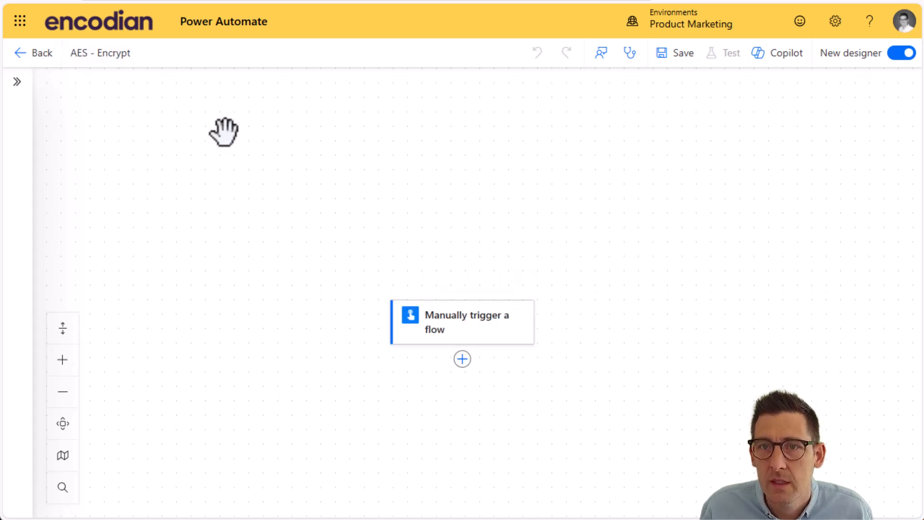
Step: Add a text input named Data to the manual trigger
{"action": "left_click", "coordinate": [441, 335]}
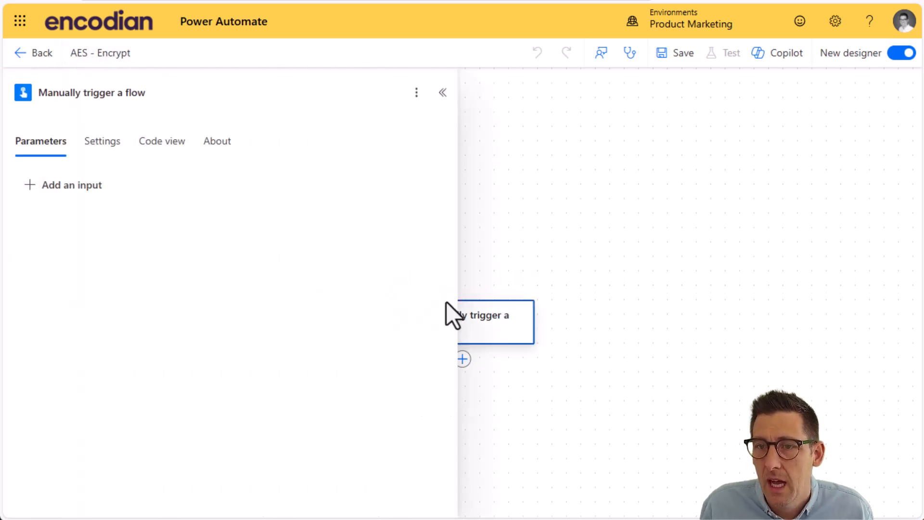
{"action": "left_click", "coordinate": [83, 187]}
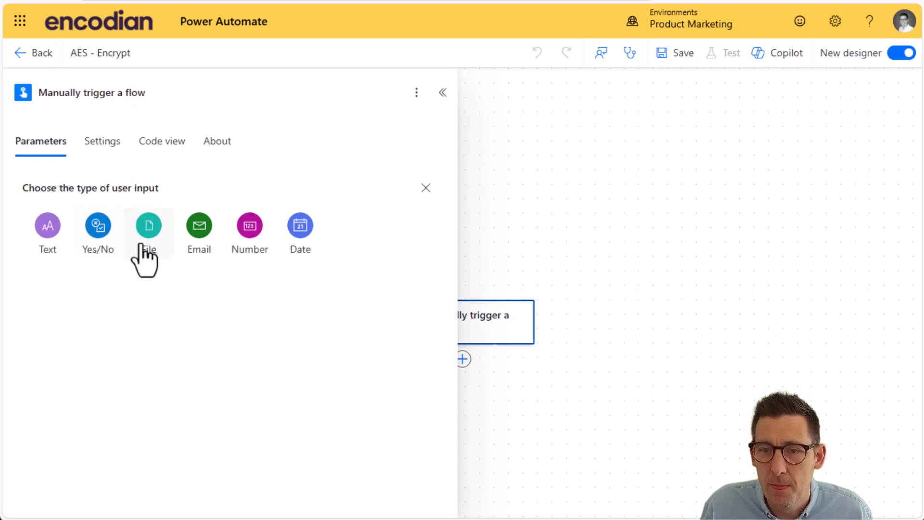
{"action": "left_click", "coordinate": [48, 233]}
{"action": "double_click", "coordinate": [106, 193]}
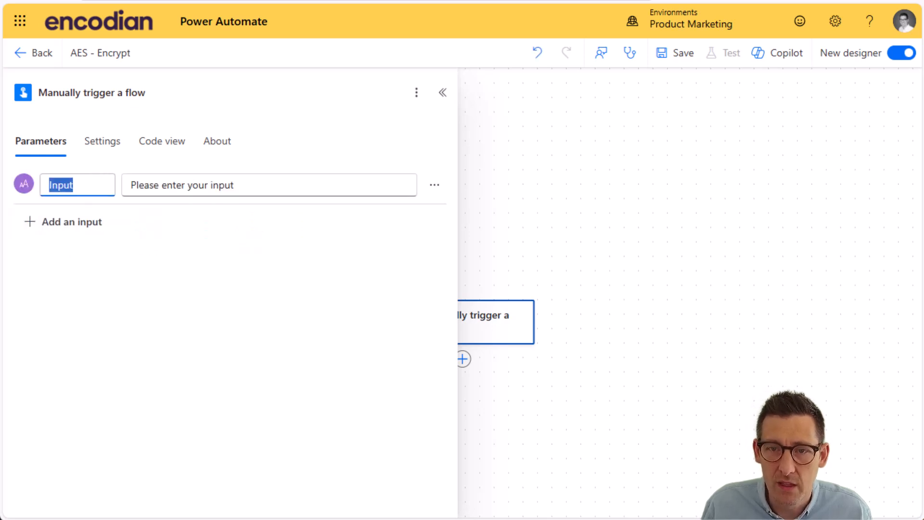
{"action": "type", "text": "Data"}
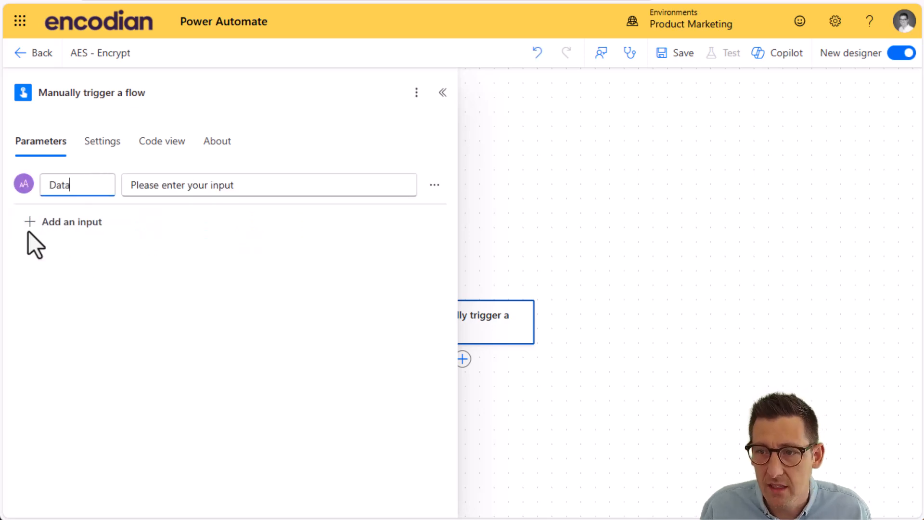
{"action": "left_click", "coordinate": [815, 394]}
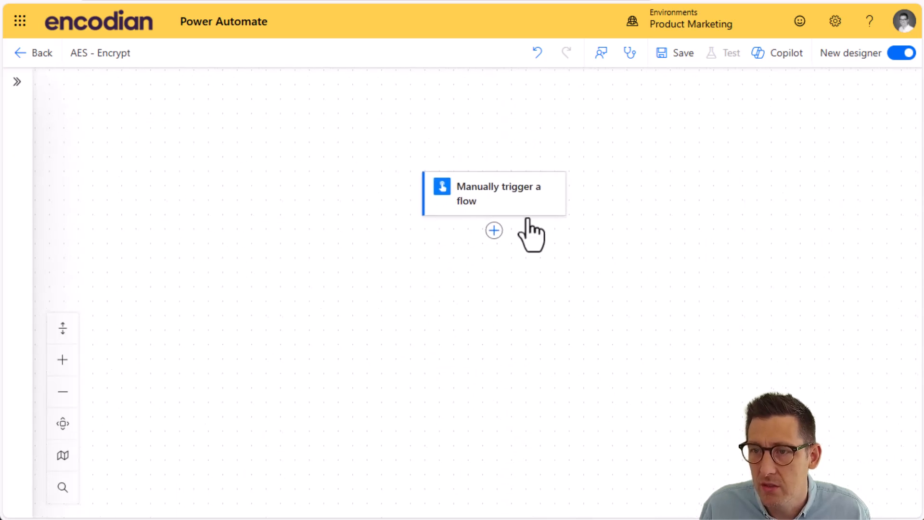
Step: Add an Initialize variable action after the trigger, with the variable name Key and the type String
{"action": "left_click", "coordinate": [494, 230]}
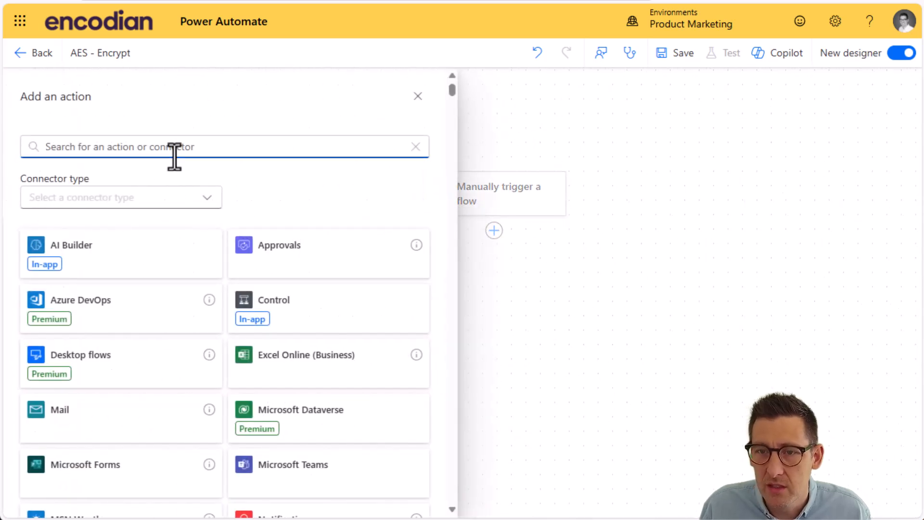
{"action": "type", "text": "init"}
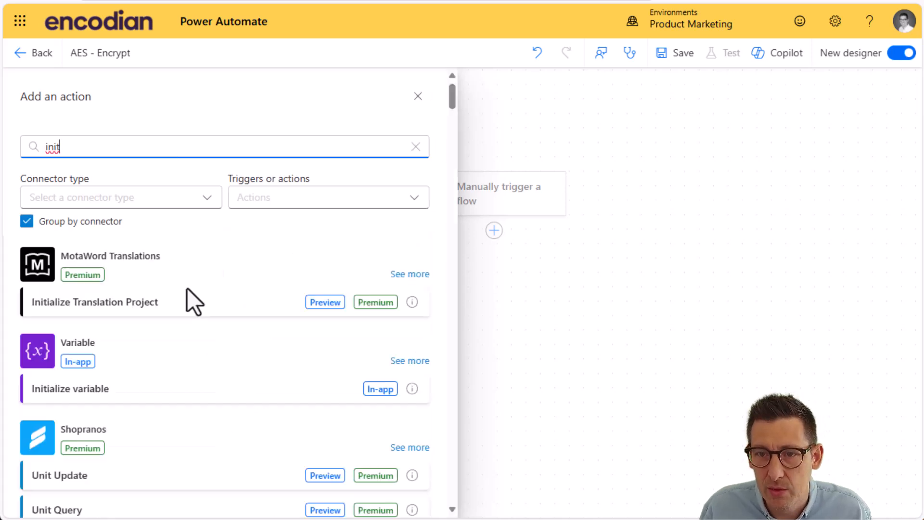
{"action": "left_click", "coordinate": [101, 387]}
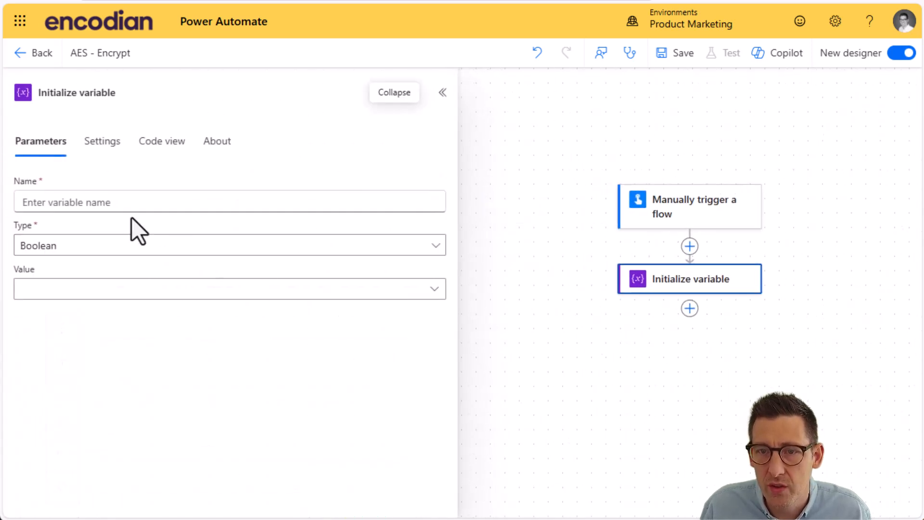
{"action": "left_click", "coordinate": [118, 202]}
{"action": "type", "text": "Key"}
{"action": "left_click", "coordinate": [149, 246]}
{"action": "left_click", "coordinate": [63, 347]}
Step: Rename the variable action as Initialize variable - Key
{"action": "left_click", "coordinate": [136, 92]}
{"action": "type", "text": "- Key"}
{"action": "key", "text": "Return"}
{"action": "left_click", "coordinate": [722, 428]}
Step: Duplicate the Key variable action directly below itself and rename the copy as Initialize variable - IV
{"action": "right_click", "coordinate": [681, 285]}
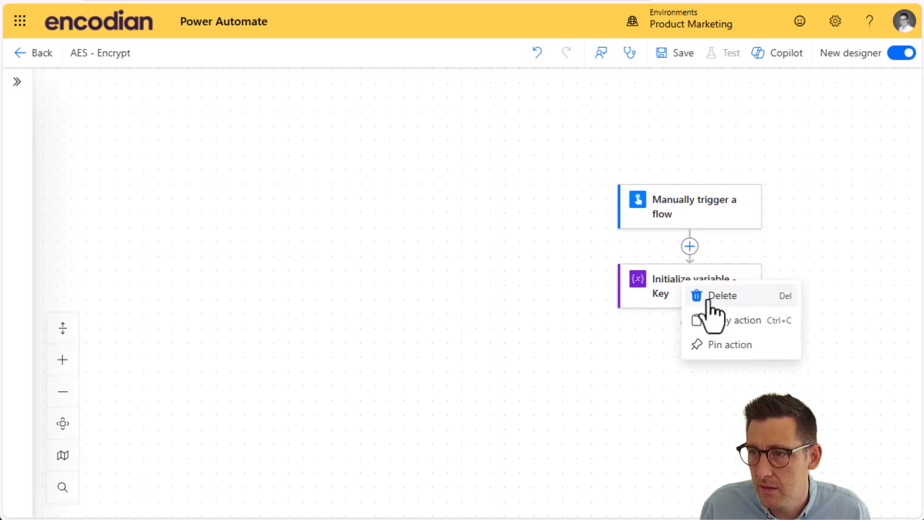
{"action": "left_click", "coordinate": [708, 313]}
{"action": "left_click", "coordinate": [690, 323]}
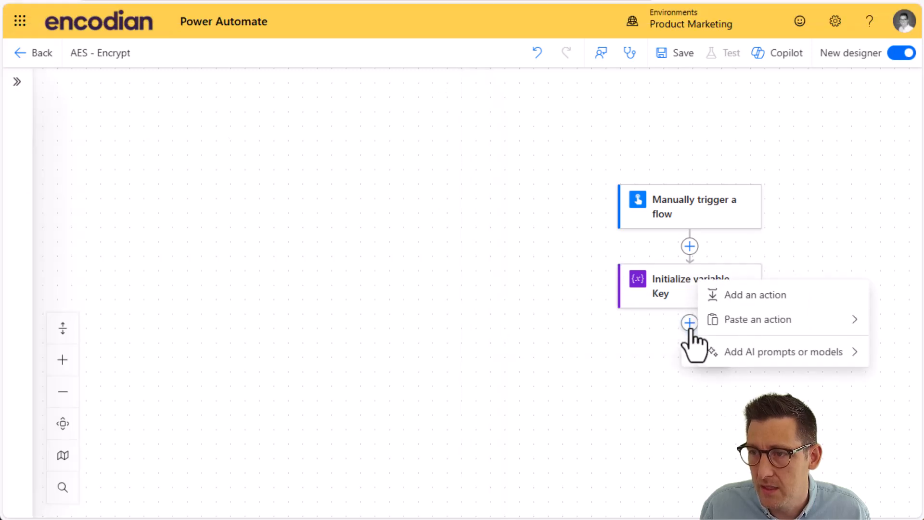
{"action": "left_click", "coordinate": [747, 322]}
{"action": "left_click", "coordinate": [138, 93]}
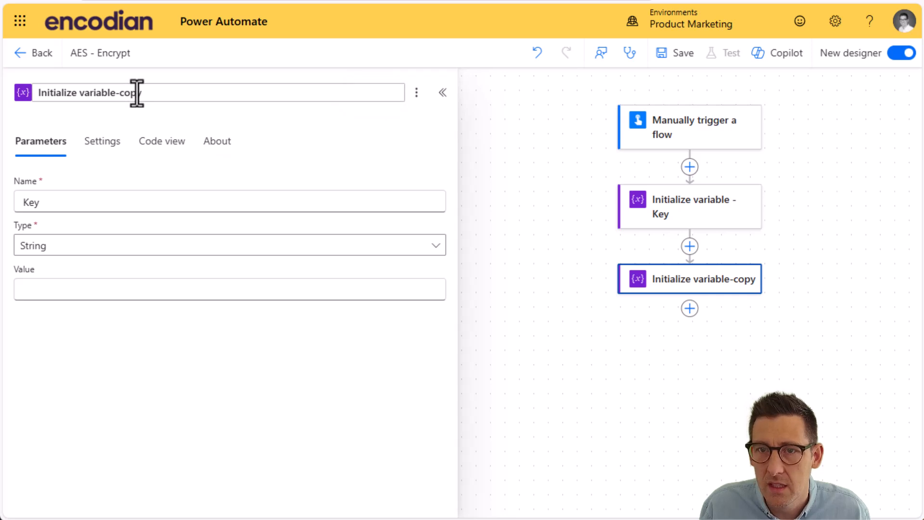
{"action": "left_click_drag", "start_coordinate": [116, 93], "coordinate": [231, 91]}
{"action": "type", "text": "- IV"}
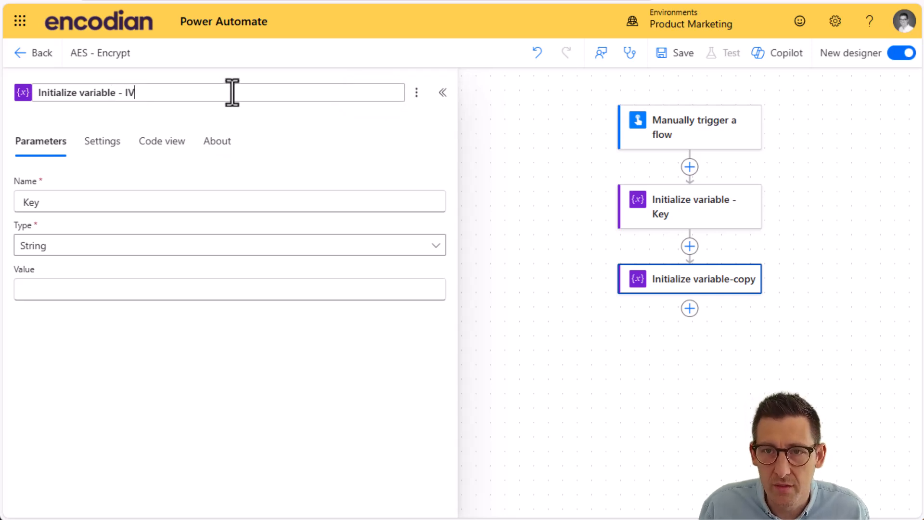
{"action": "key", "text": "Return"}
Step: Change the variable name in the Initialize variable - IV action to IV
{"action": "left_click", "coordinate": [35, 204]}
{"action": "double_click", "coordinate": [34, 203]}
{"action": "key", "text": "BackSpace"}
{"action": "type", "text": "IV"}
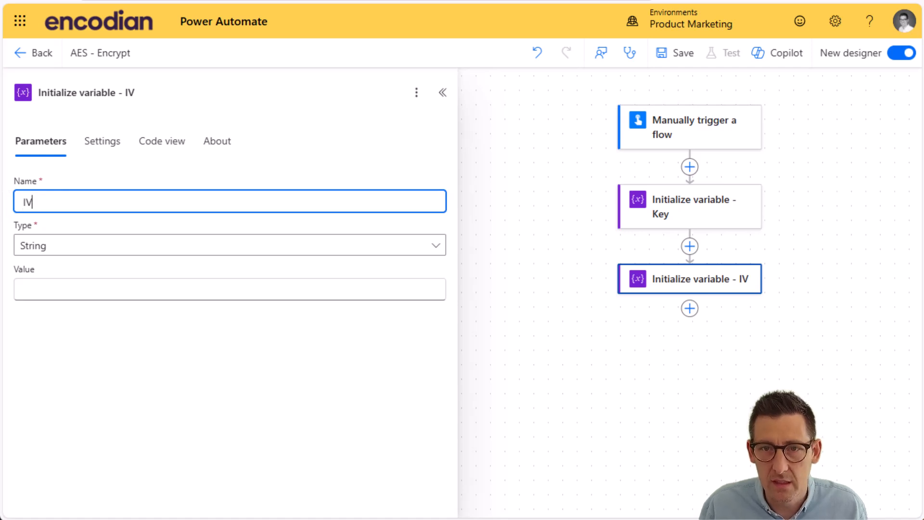
{"action": "left_click", "coordinate": [335, 439]}
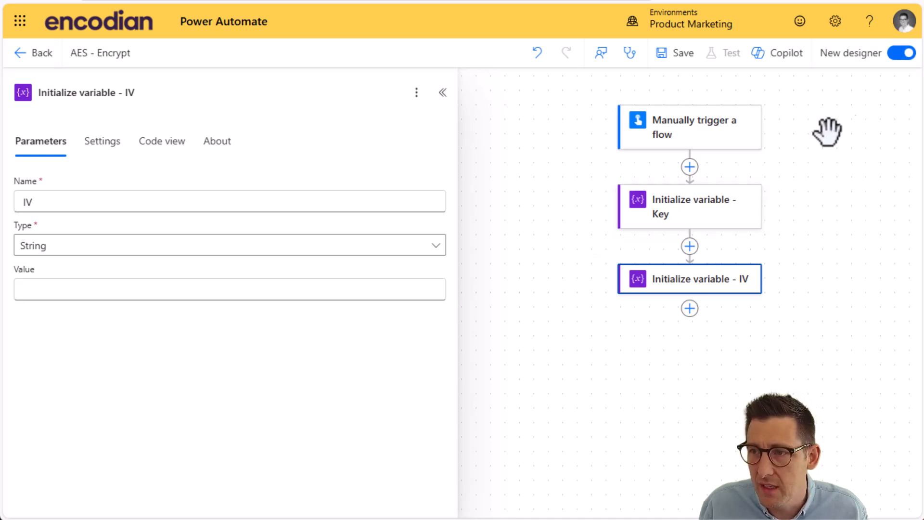
Step: Paste the 16-character encryption key as the value of the Key variable
{"action": "left_click", "coordinate": [712, 222]}
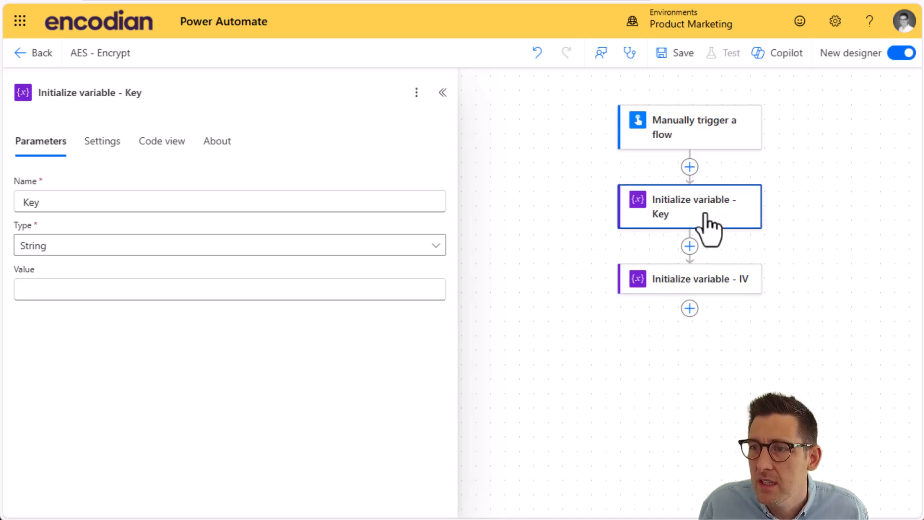
{"action": "left_click", "coordinate": [41, 291]}
{"action": "type", "text": "ThisIsA16CharKey"}
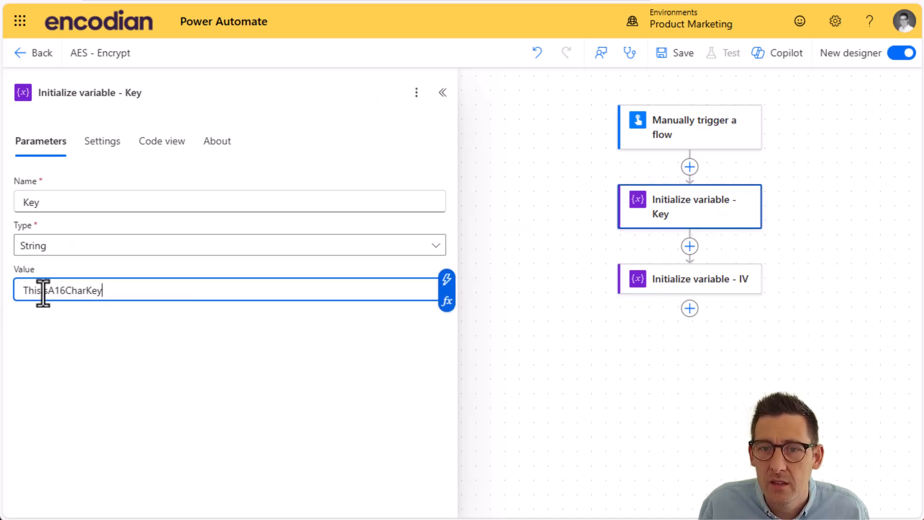
Step: Paste the initialization vector as the value of the IV variable and correct its first digit
{"action": "left_click", "coordinate": [708, 290]}
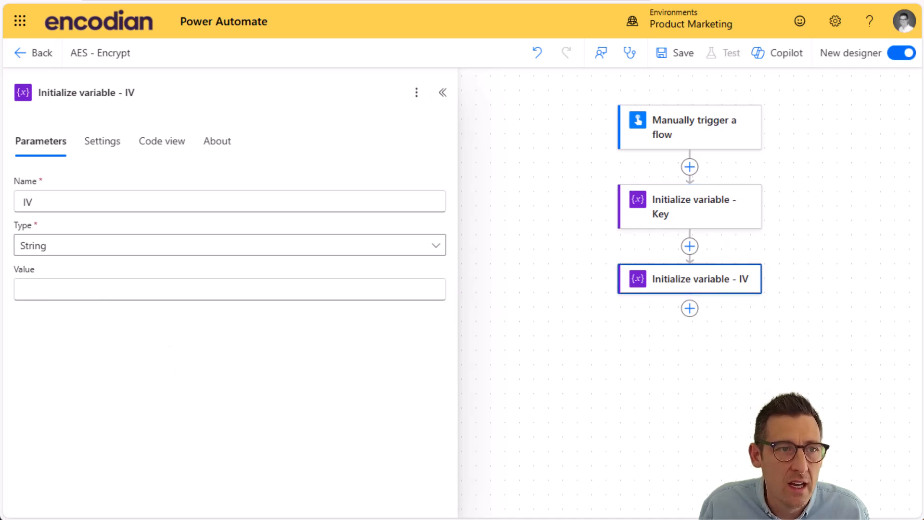
{"action": "left_click", "coordinate": [120, 291]}
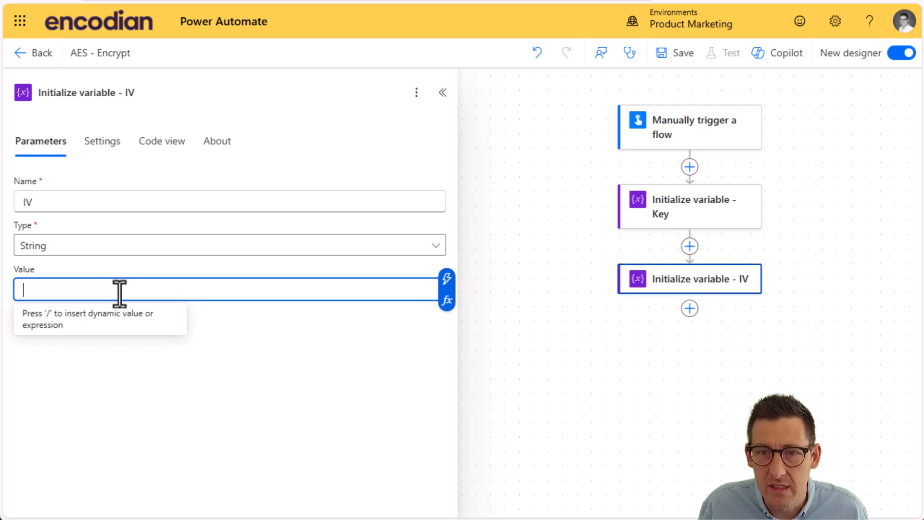
{"action": "key", "text": "ctrl+v"}
{"action": "key", "text": "BackSpace"}
{"action": "left_click", "coordinate": [26, 290]}
{"action": "key", "text": "BackSpace"}
{"action": "key", "text": "Delete"}
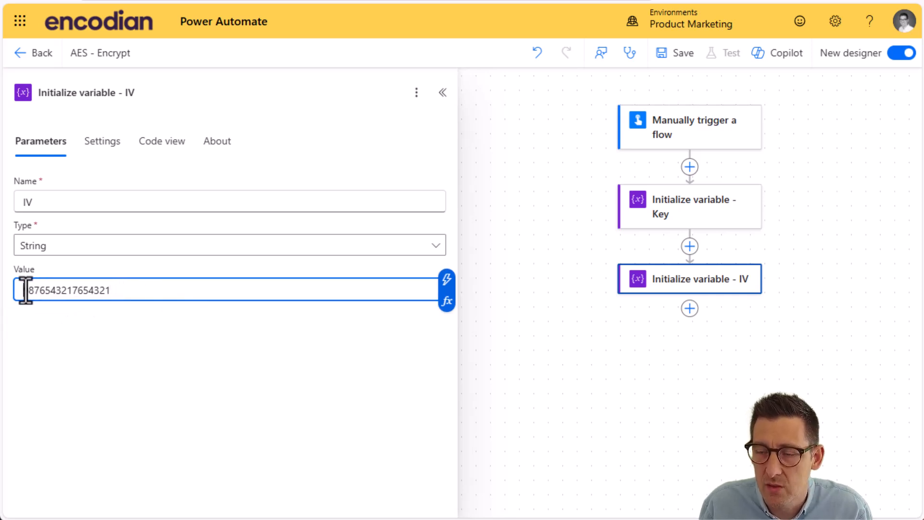
{"action": "type", "text": "9"}
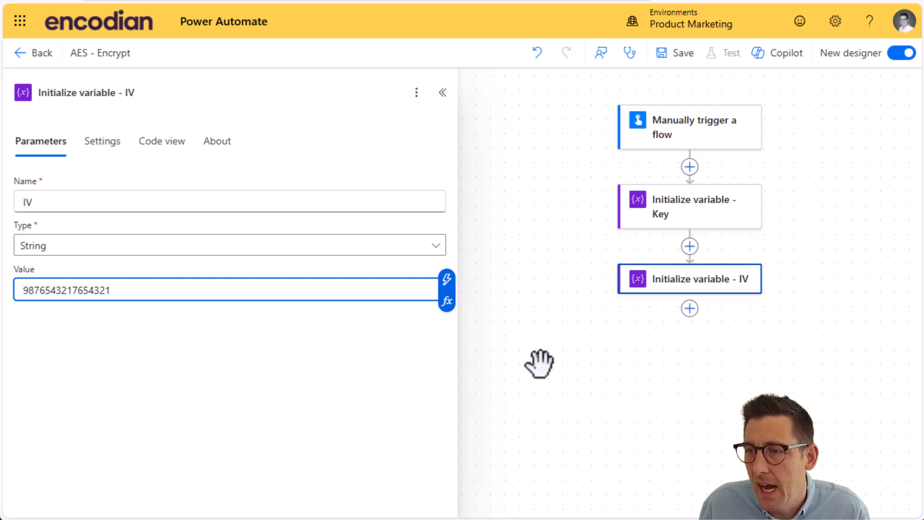
{"action": "left_click", "coordinate": [554, 353]}
Step: Recheck the two variable actions and add the Encodian - Utilities action Utility - AES Encryption after Initialize variable - IV
{"action": "left_click", "coordinate": [648, 284]}
{"action": "left_click", "coordinate": [673, 226]}
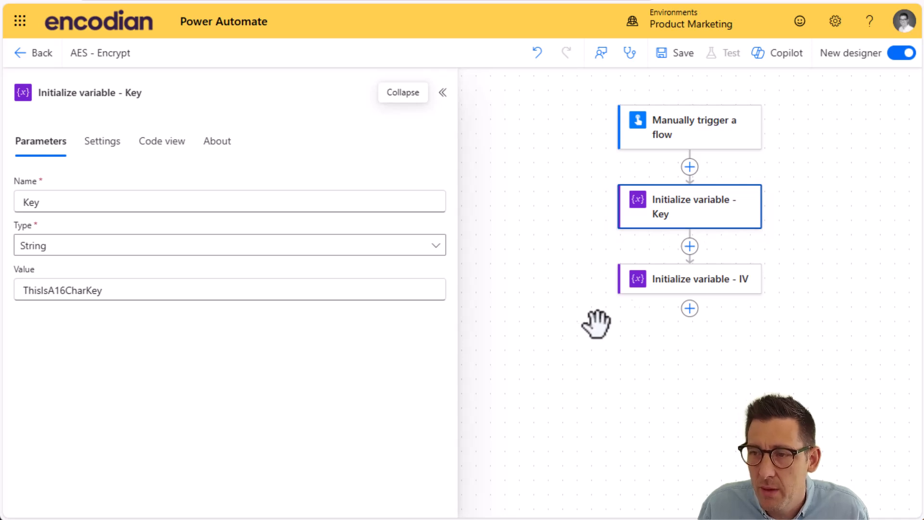
{"action": "left_click", "coordinate": [690, 309]}
{"action": "type", "text": "AES"}
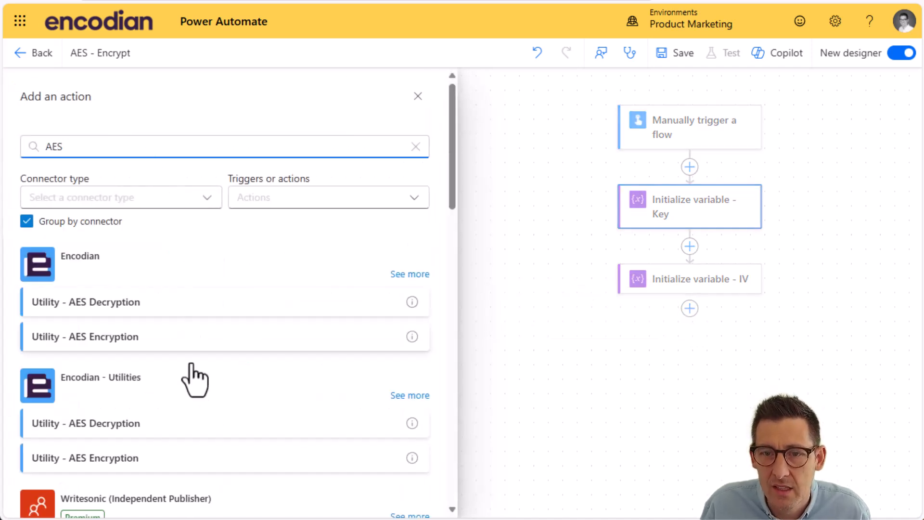
{"action": "left_click", "coordinate": [116, 466]}
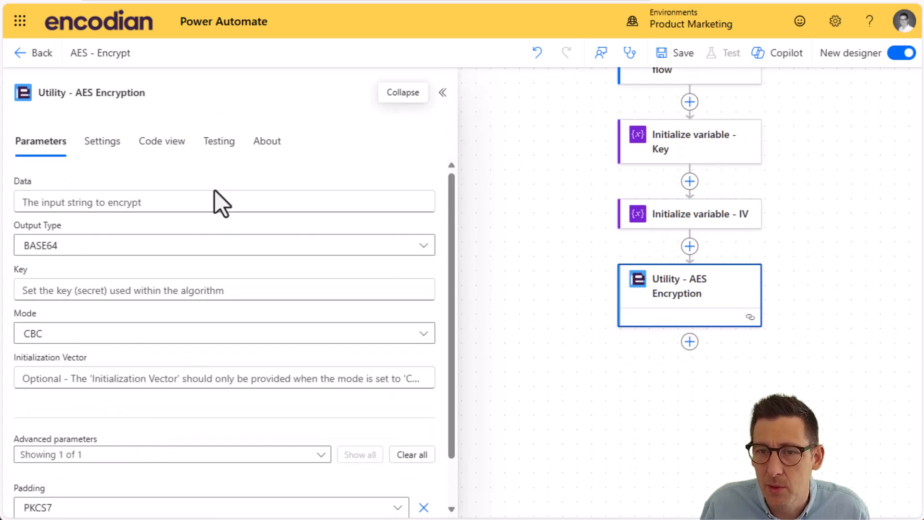
Step: Set the Data field of the Utility - AES Encryption action to the manual trigger's Data input
{"action": "left_click", "coordinate": [120, 205]}
{"action": "left_click", "coordinate": [432, 198]}
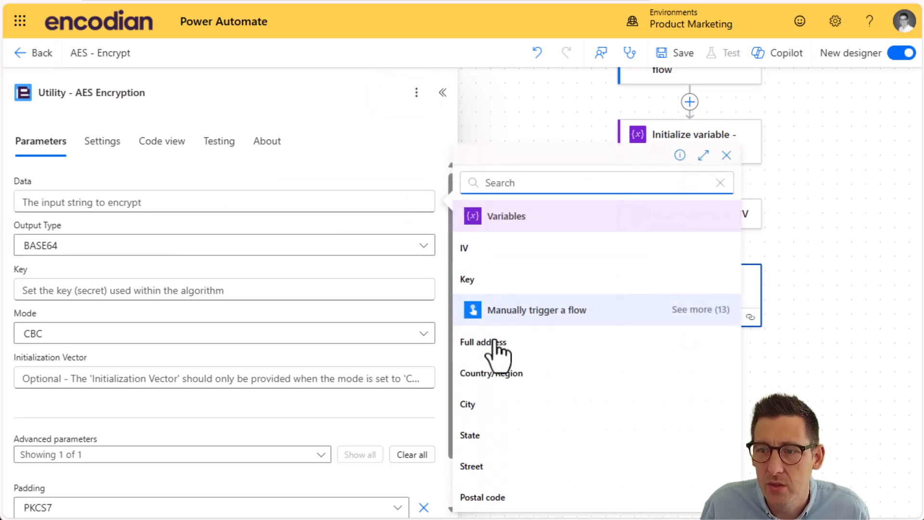
{"action": "left_click", "coordinate": [693, 310]}
{"action": "scroll", "coordinate": [666, 347], "scroll_direction": "down", "scroll_amount": 5}
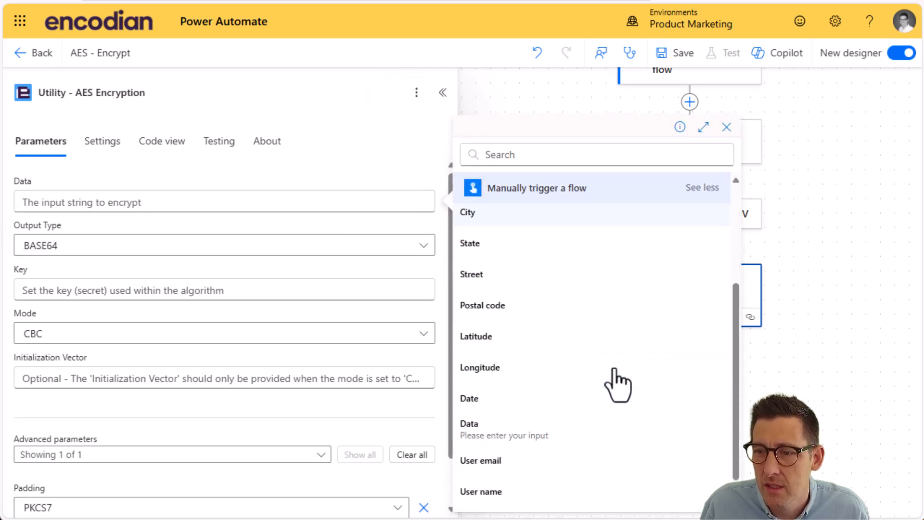
{"action": "left_click", "coordinate": [502, 384]}
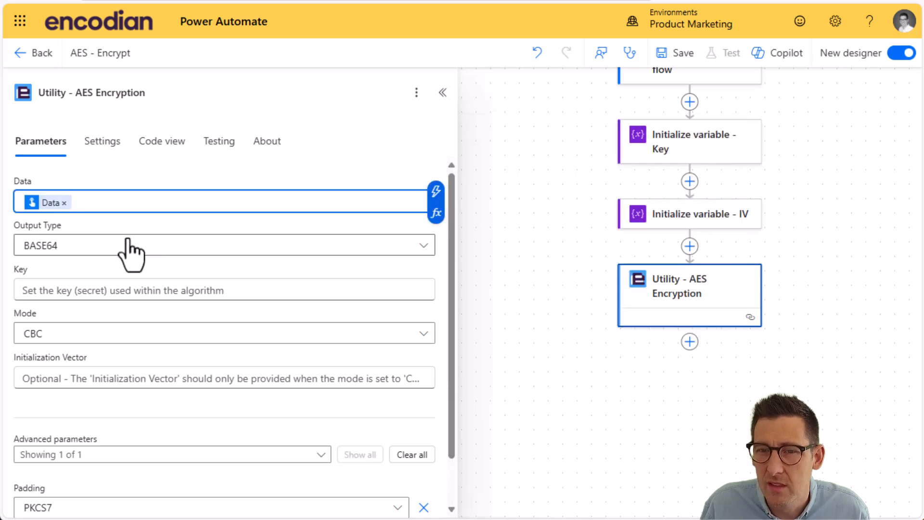
Step: Set the encryption action's Key to the Key variable and its Initialization Vector to the IV variable
{"action": "left_click", "coordinate": [228, 292]}
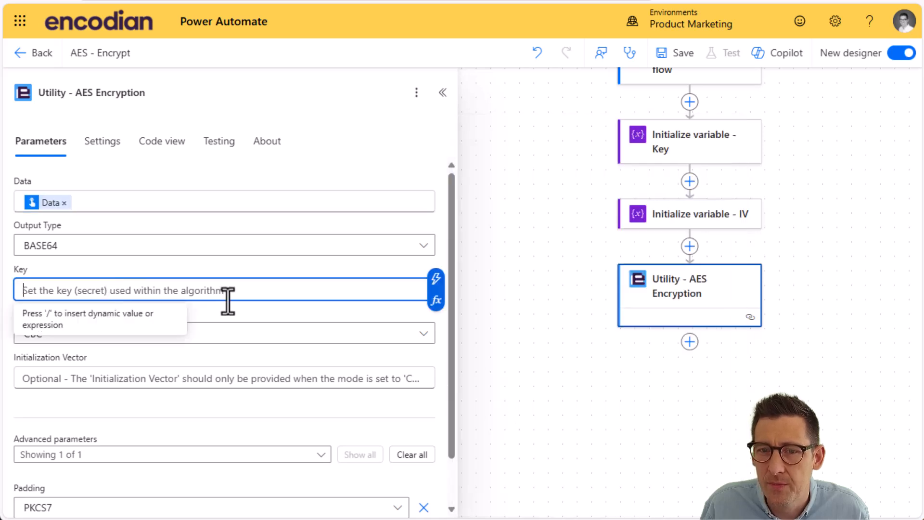
{"action": "left_click", "coordinate": [436, 279]}
{"action": "left_click", "coordinate": [495, 291]}
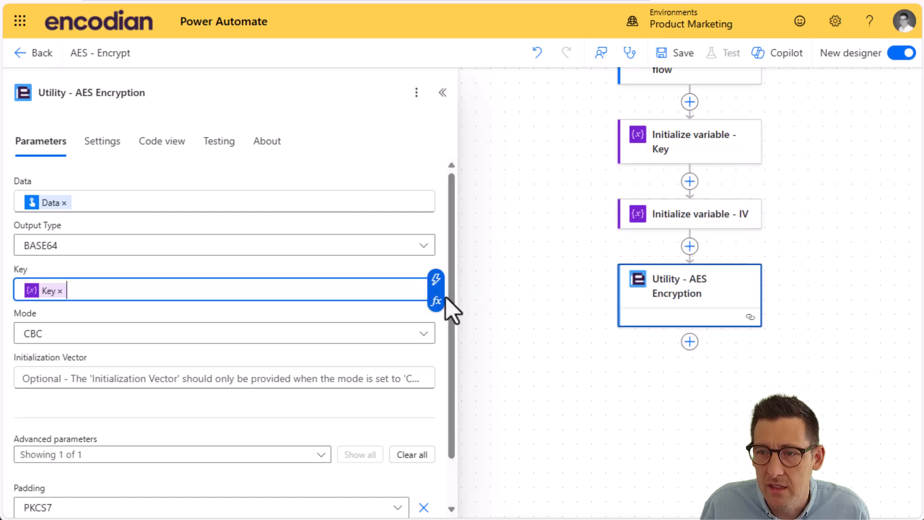
{"action": "left_click", "coordinate": [105, 383]}
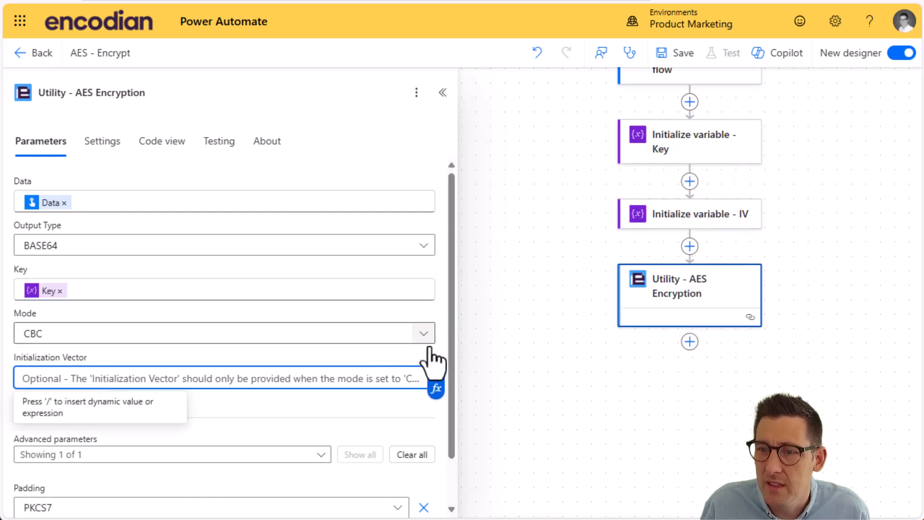
{"action": "left_click", "coordinate": [436, 367]}
{"action": "left_click", "coordinate": [498, 252]}
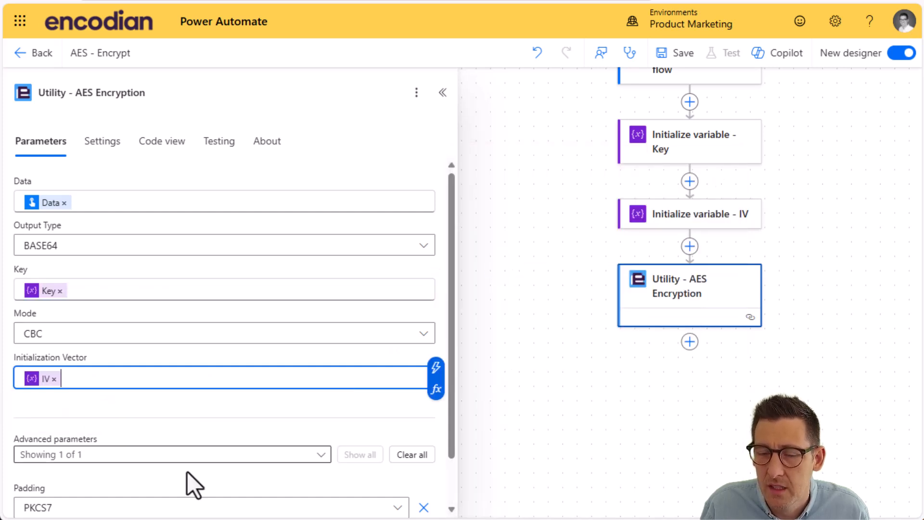
{"action": "scroll", "coordinate": [250, 400], "scroll_direction": "down", "scroll_amount": 1}
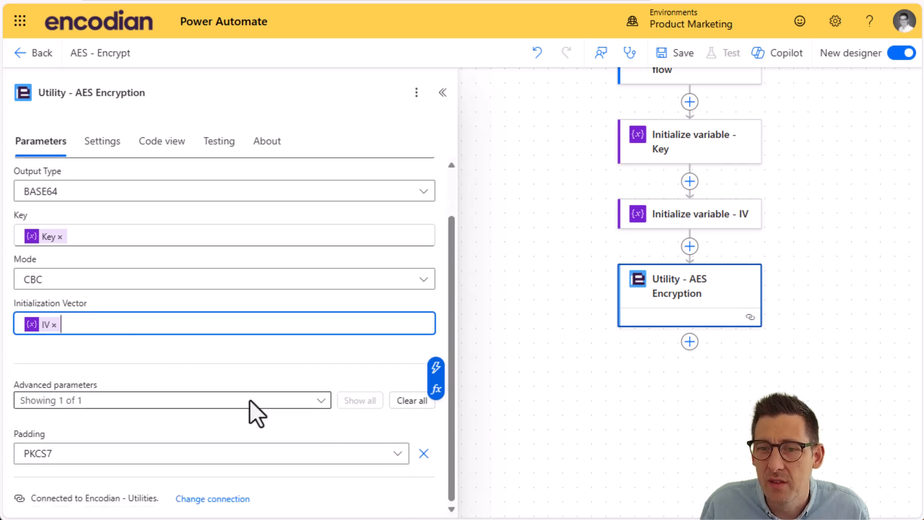
{"action": "scroll", "coordinate": [250, 407], "scroll_direction": "up", "scroll_amount": 1}
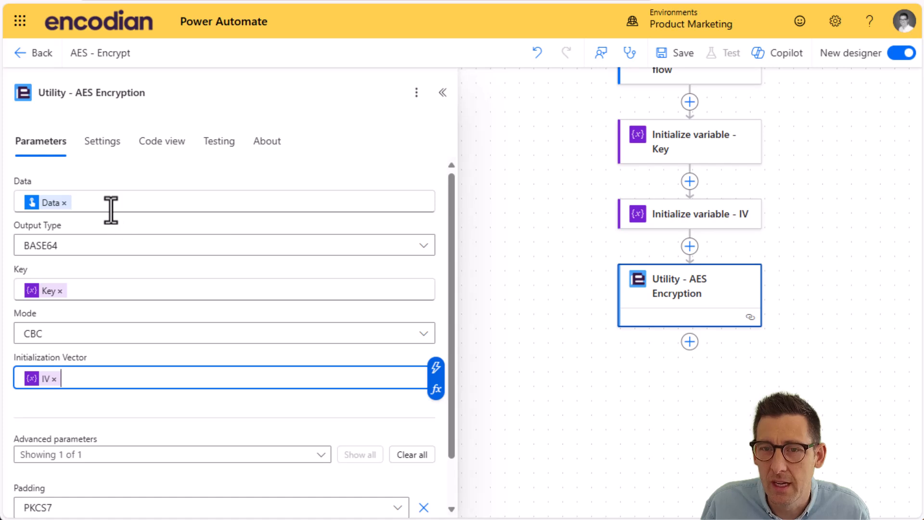
Step: Search the actions for "send email" and add Send an email notification (V3) after Utility - AES Encryption
{"action": "left_click", "coordinate": [690, 342]}
{"action": "left_click", "coordinate": [266, 149]}
{"action": "type", "text": "send"}
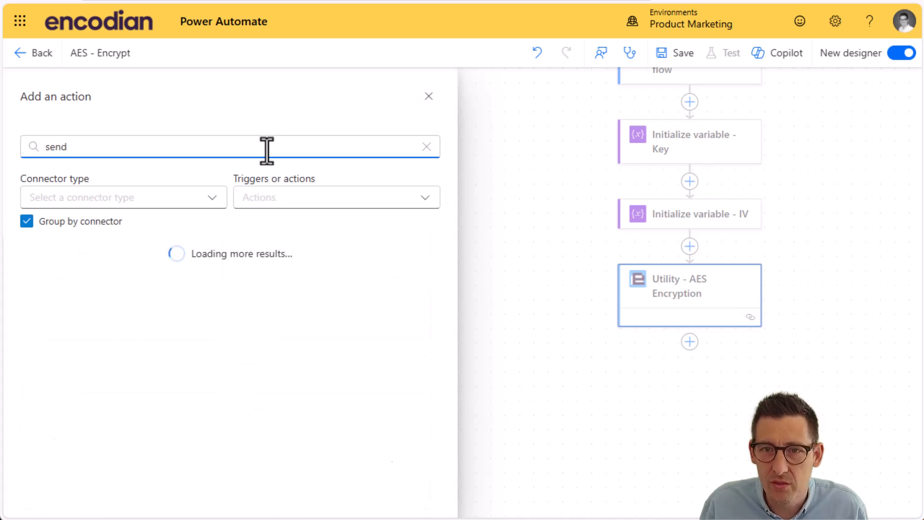
{"action": "type", "text": " email"}
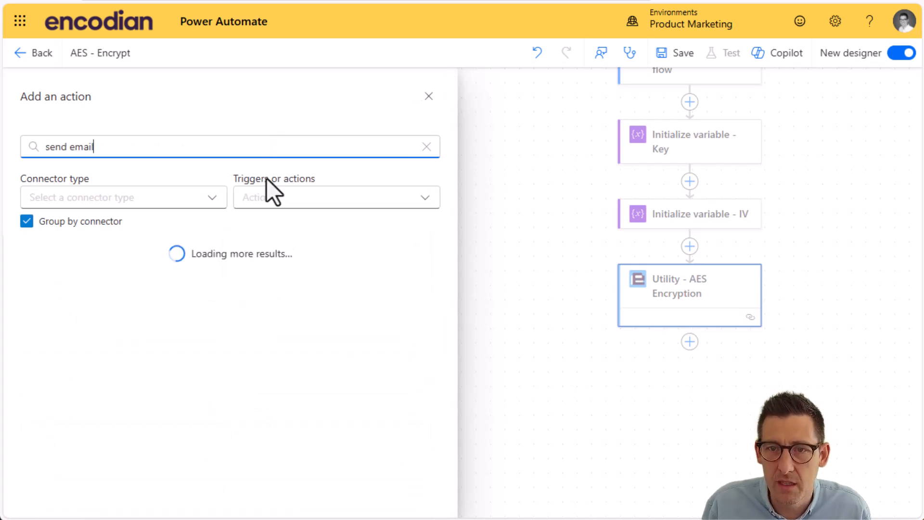
{"action": "left_click", "coordinate": [166, 260]}
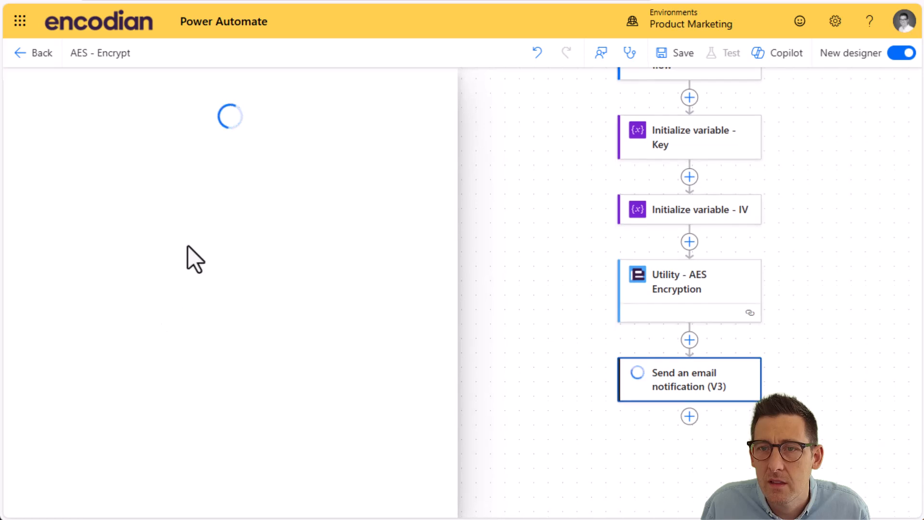
Step: Enter the recipient of the email notification and set its subject to AES Encrypt
{"action": "left_click", "coordinate": [86, 201]}
{"action": "type", "text": "jay"}
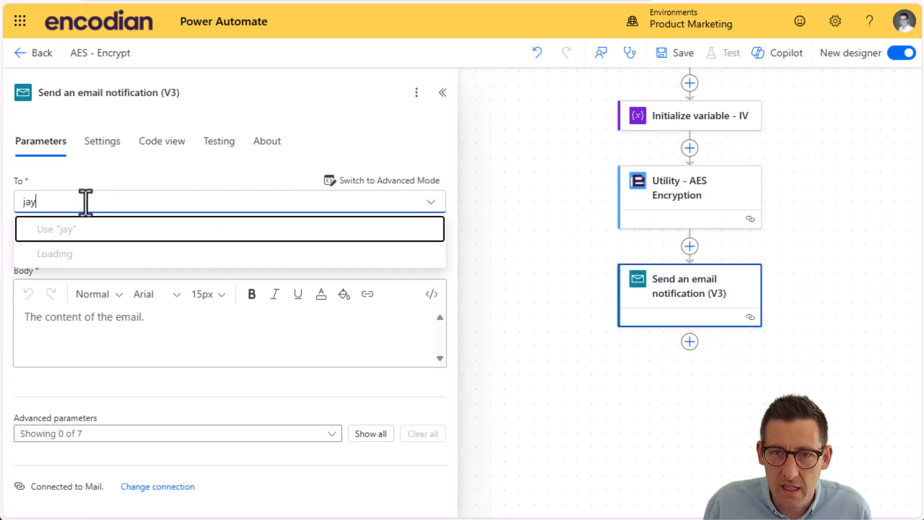
{"action": "left_click", "coordinate": [114, 260]}
{"action": "left_click", "coordinate": [66, 280]}
{"action": "type", "text": "AES Encrypt"}
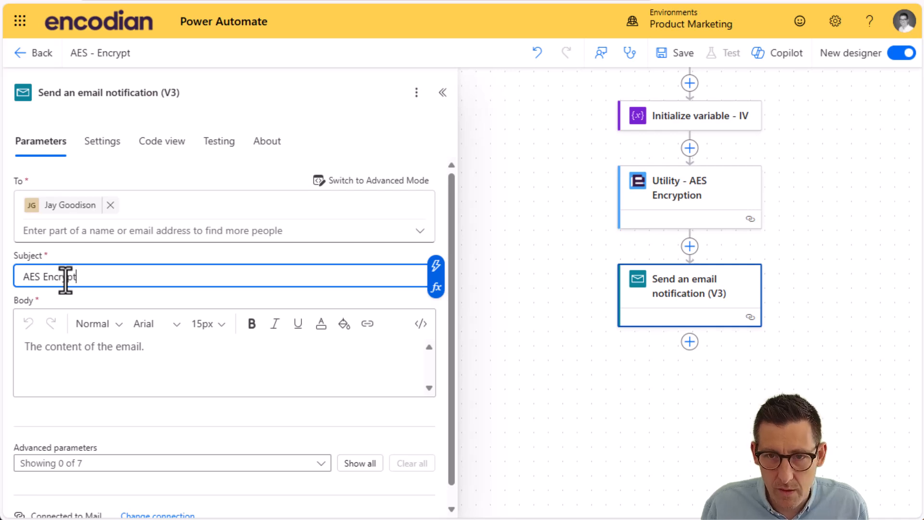
Step: Write "Data: " in the email body followed by the Result output of Utility - AES Encryption
{"action": "left_click", "coordinate": [167, 364]}
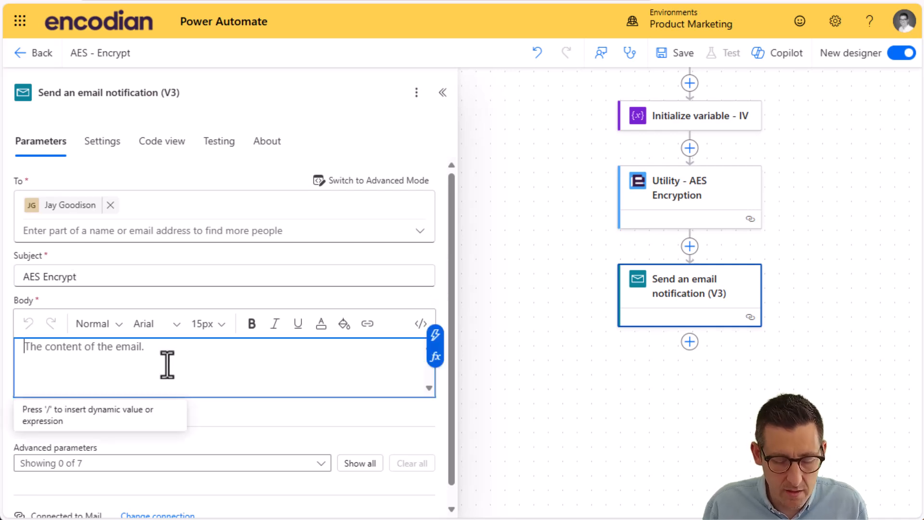
{"action": "type", "text": "Data:"}
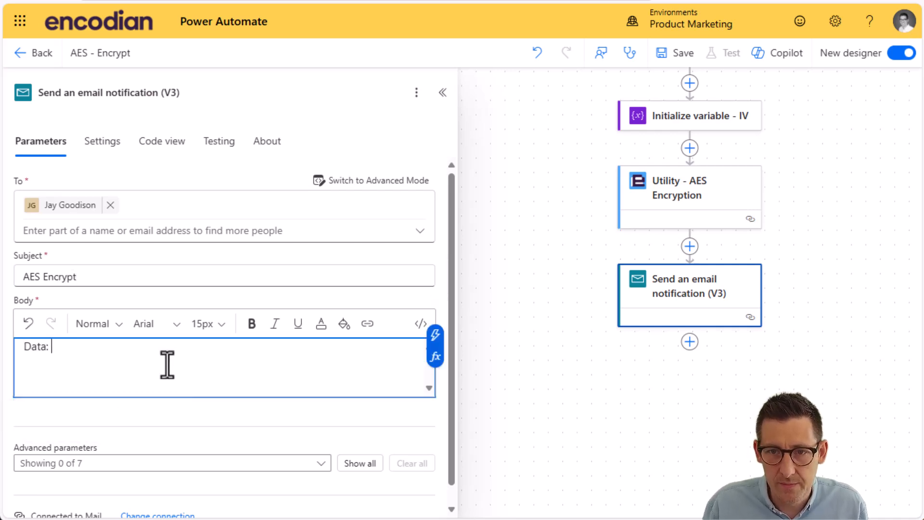
{"action": "left_click", "coordinate": [435, 336]}
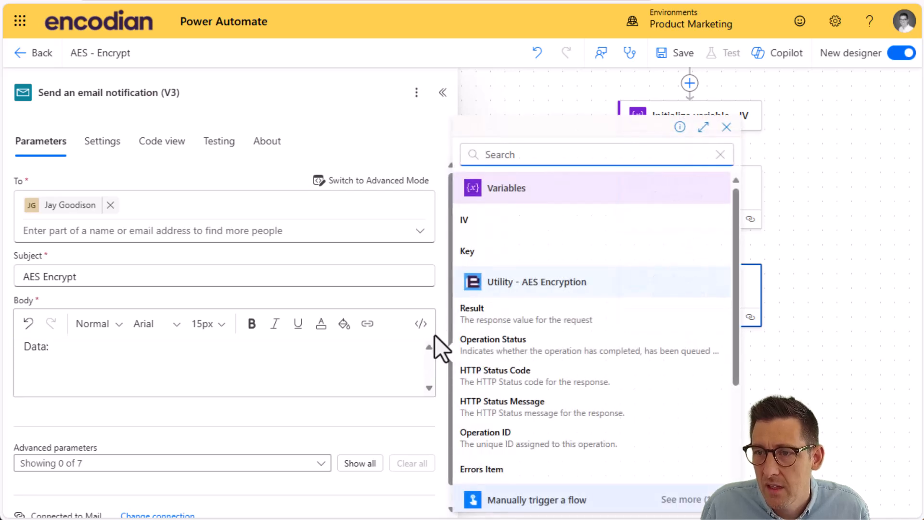
{"action": "left_click", "coordinate": [508, 316]}
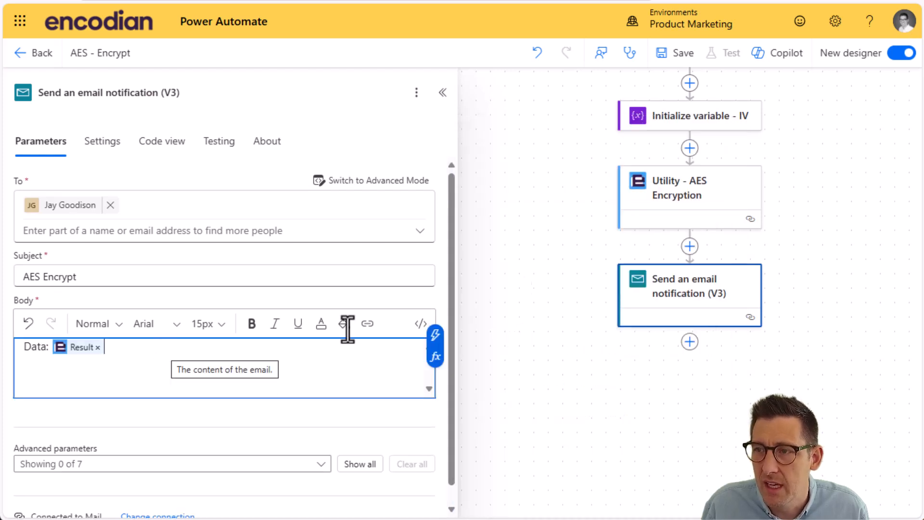
Step: Save the AES - Encrypt flow and run a manual test with Encodian as the Data input
{"action": "left_click", "coordinate": [674, 57]}
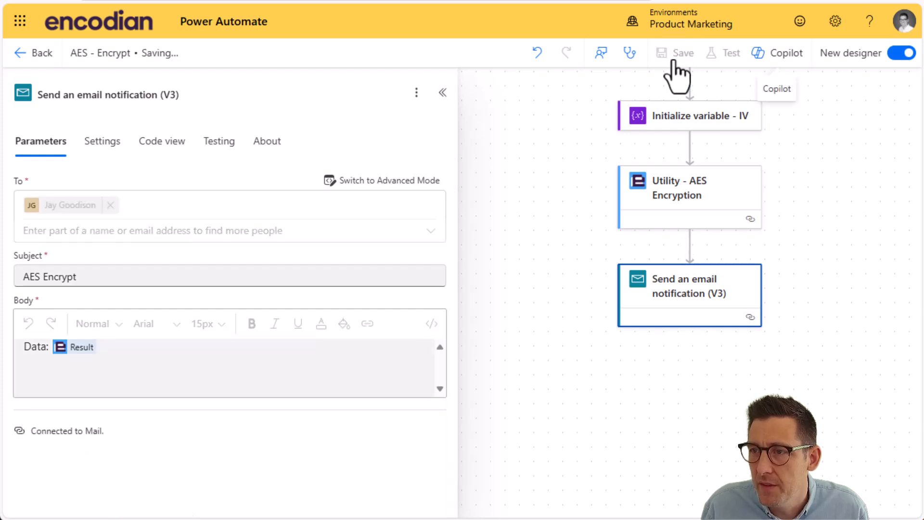
{"action": "left_click", "coordinate": [729, 57]}
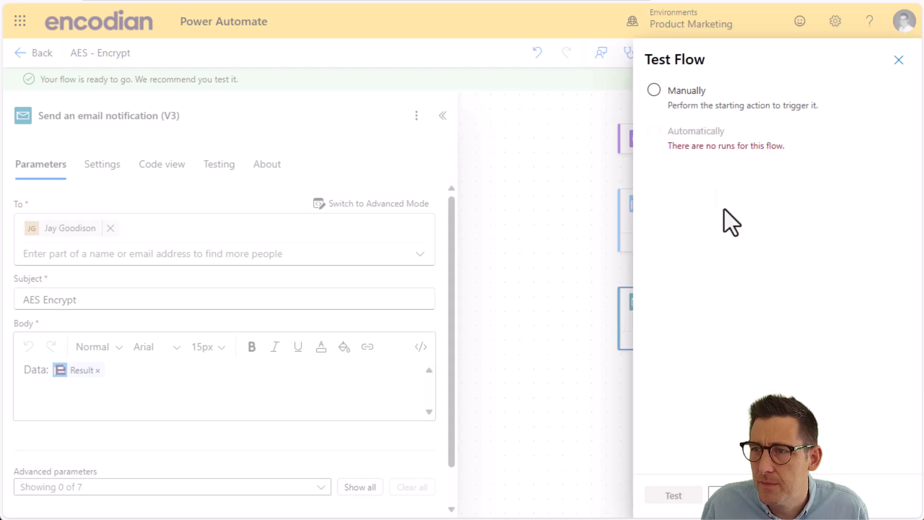
{"action": "left_click", "coordinate": [672, 494]}
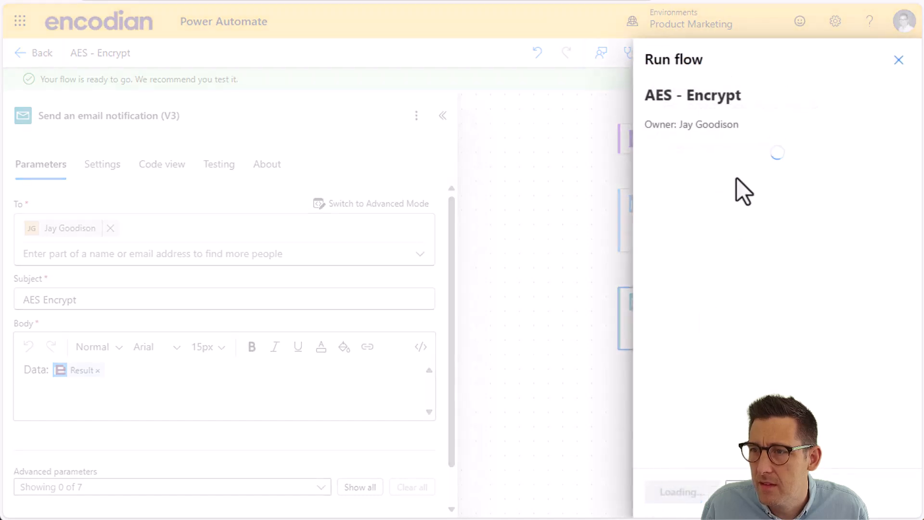
{"action": "left_click", "coordinate": [708, 489]}
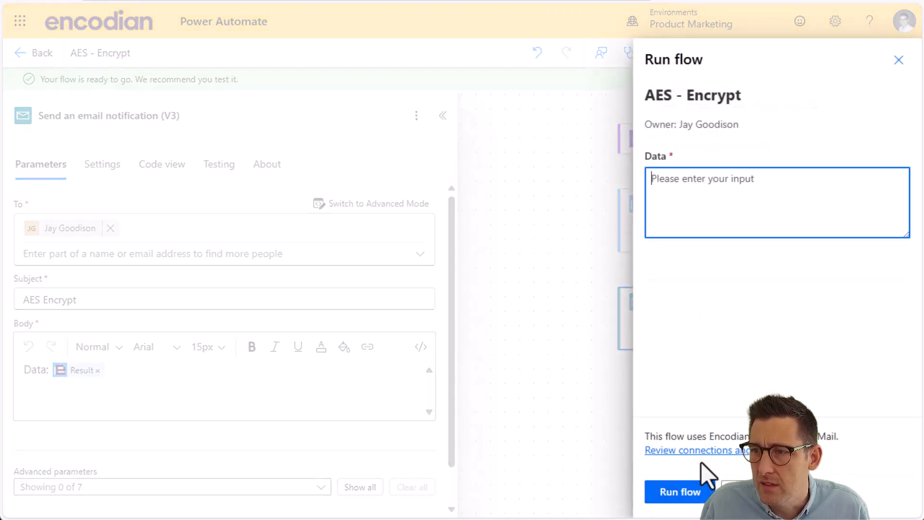
{"action": "type", "text": "Encodian"}
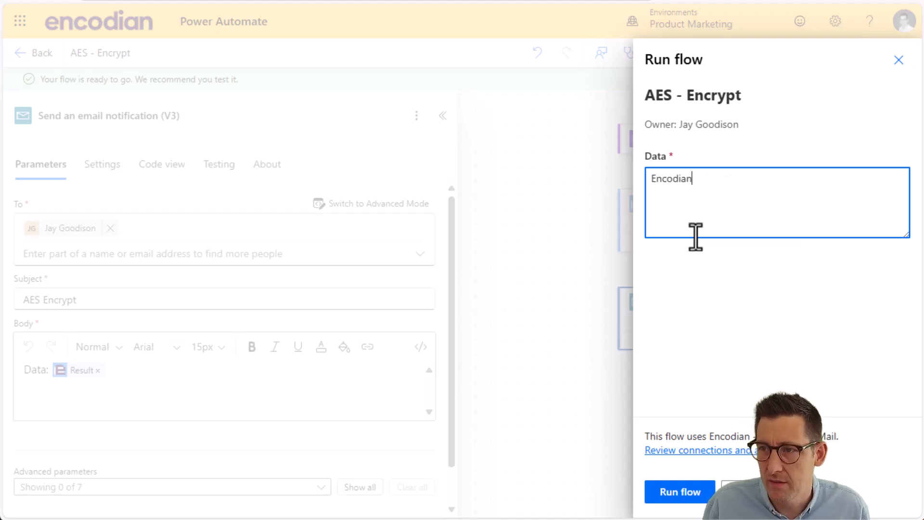
{"action": "left_click", "coordinate": [694, 496]}
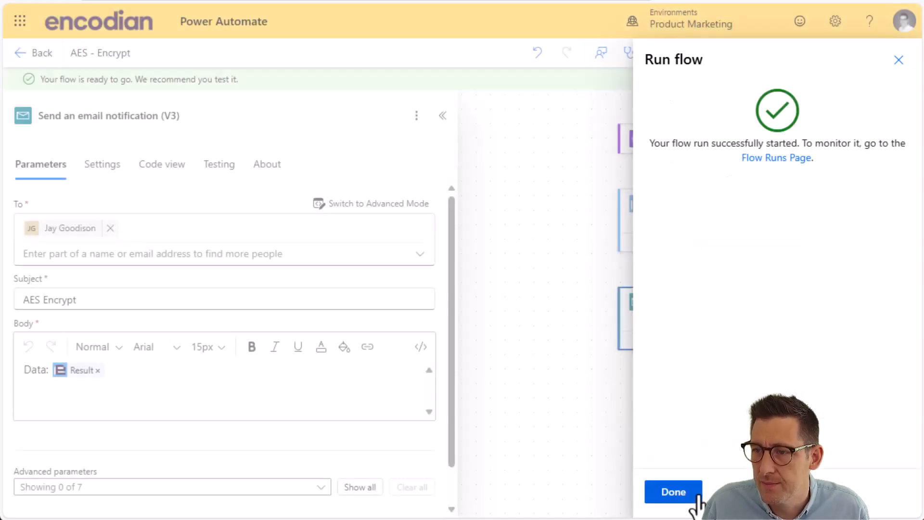
{"action": "left_click", "coordinate": [696, 498]}
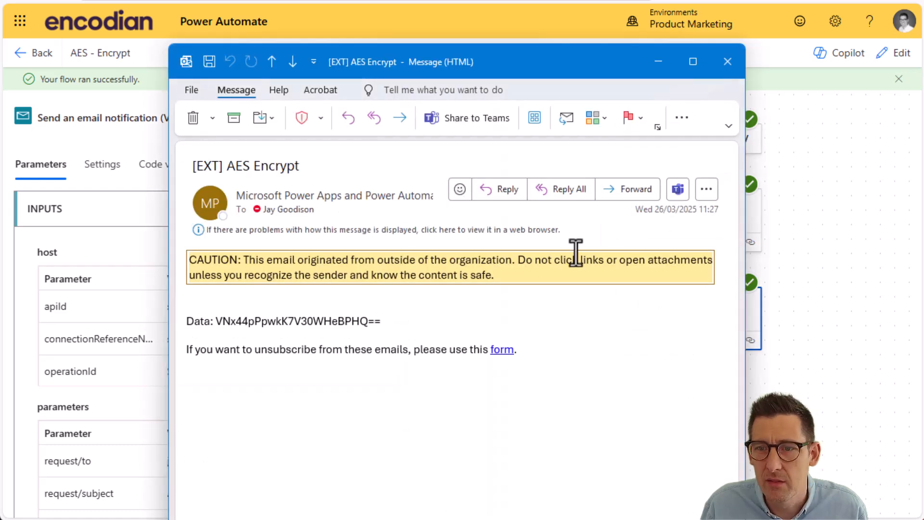
Step: Highlight the encrypted Data string in the received AES Encrypt email and close the message
{"action": "left_click_drag", "start_coordinate": [215, 323], "coordinate": [383, 322]}
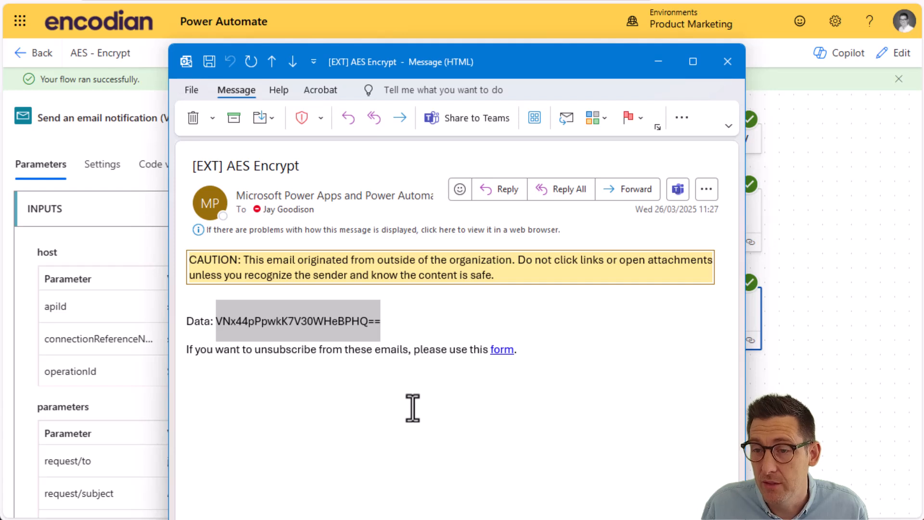
{"action": "left_click", "coordinate": [728, 62]}
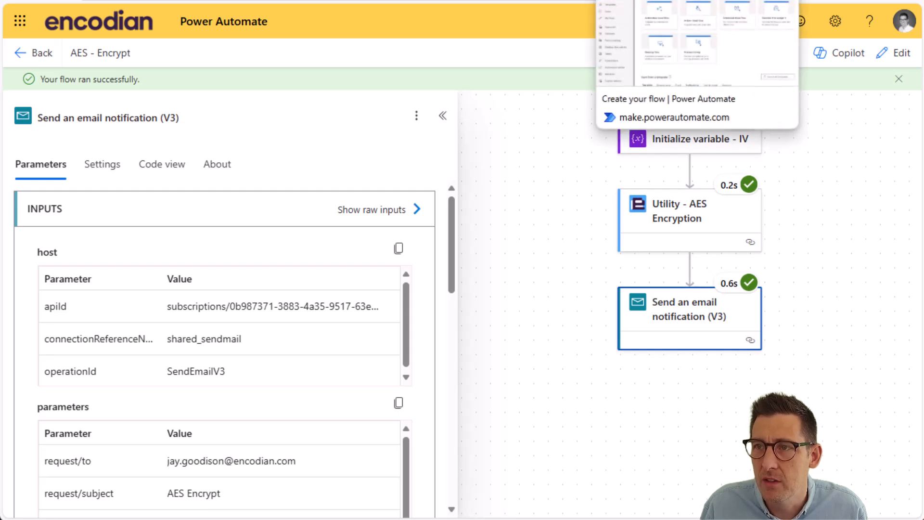
Step: Switch to the Encodian documentation and review the Data, Input Type and Key parameters of the Utility - AES Decryption action
{"action": "left_click", "coordinate": [512, 0]}
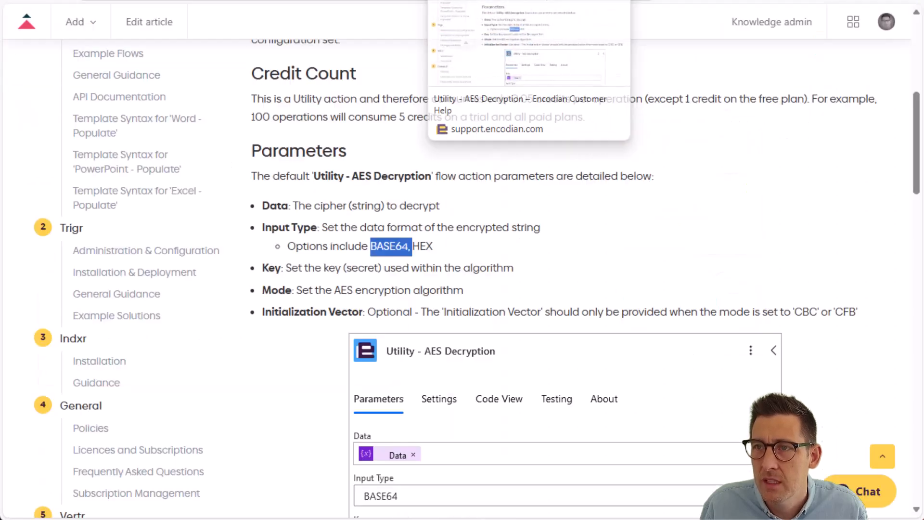
{"action": "left_click", "coordinate": [489, 248]}
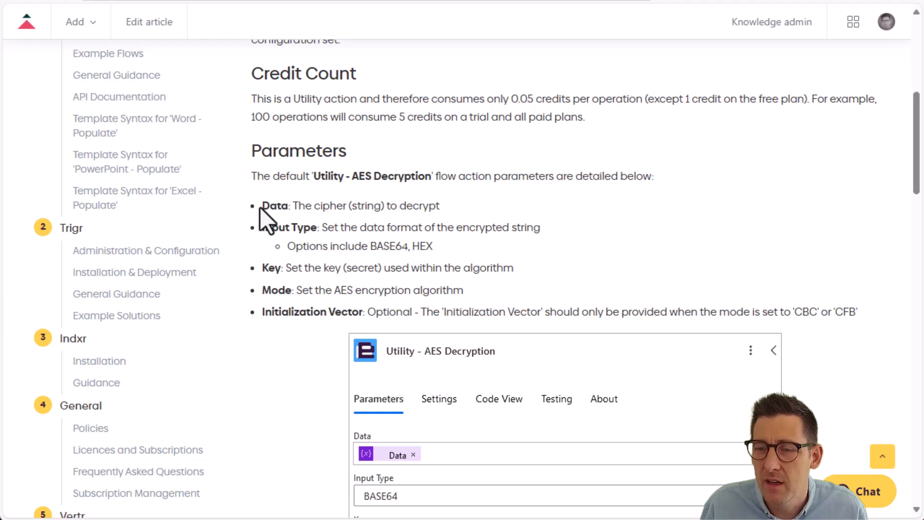
{"action": "left_click_drag", "start_coordinate": [273, 206], "coordinate": [284, 205]}
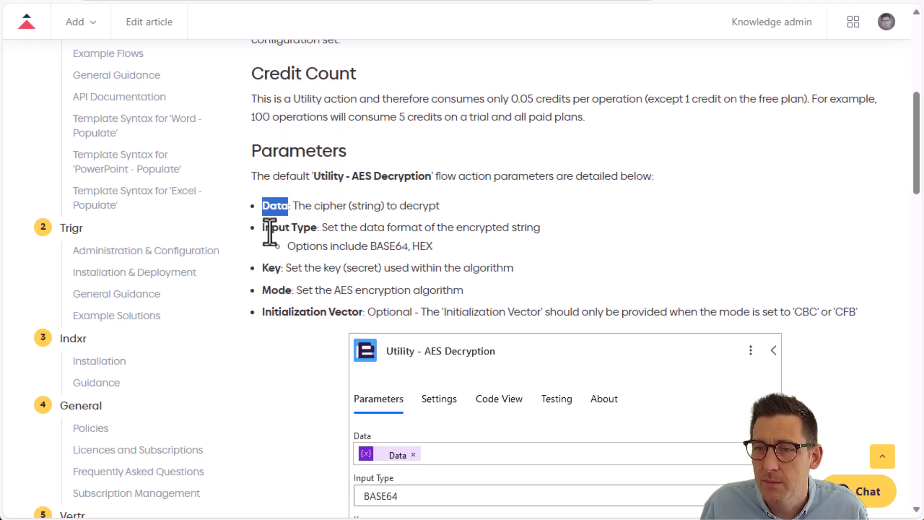
{"action": "left_click", "coordinate": [274, 268]}
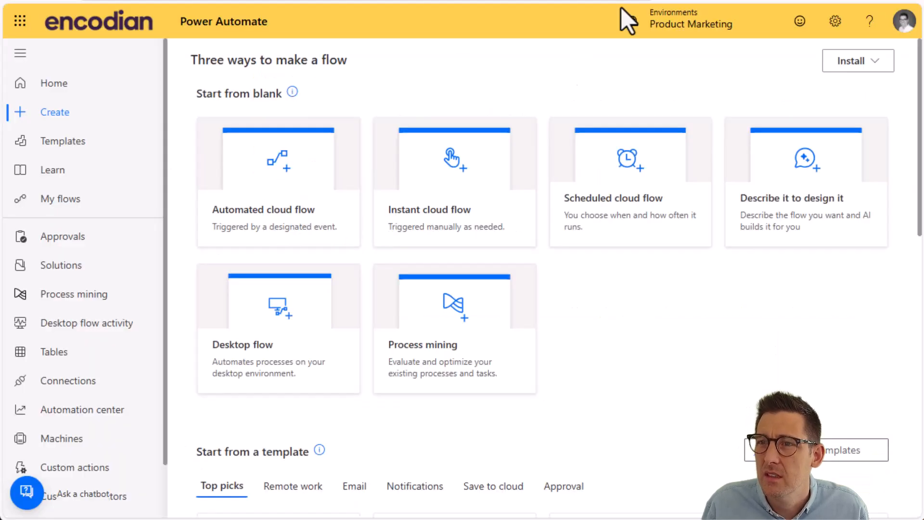
Step: Back in Power Automate, create an instant cloud flow with the Manually trigger a flow trigger and name it AEs - Decrypt
{"action": "left_click", "coordinate": [413, 210]}
{"action": "left_click", "coordinate": [554, 195]}
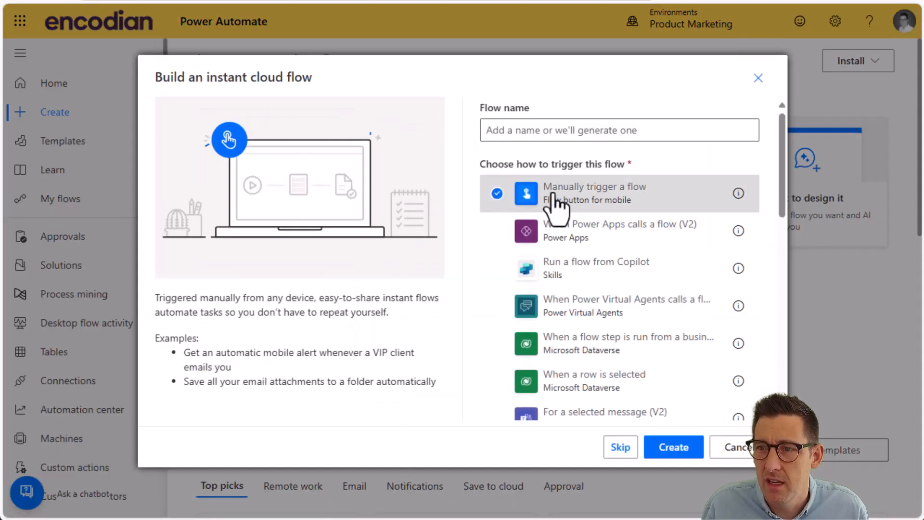
{"action": "left_click", "coordinate": [675, 453]}
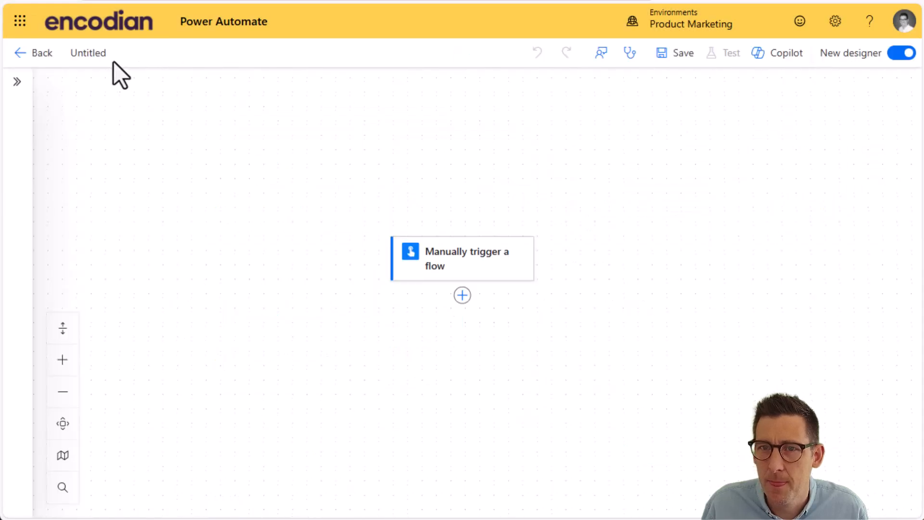
{"action": "type", "text": "AEs - De"}
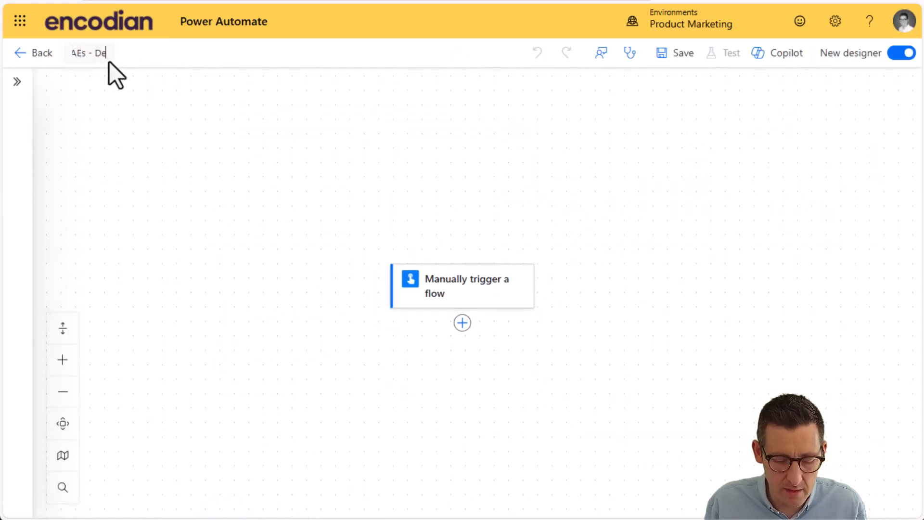
{"action": "type", "text": "crypt"}
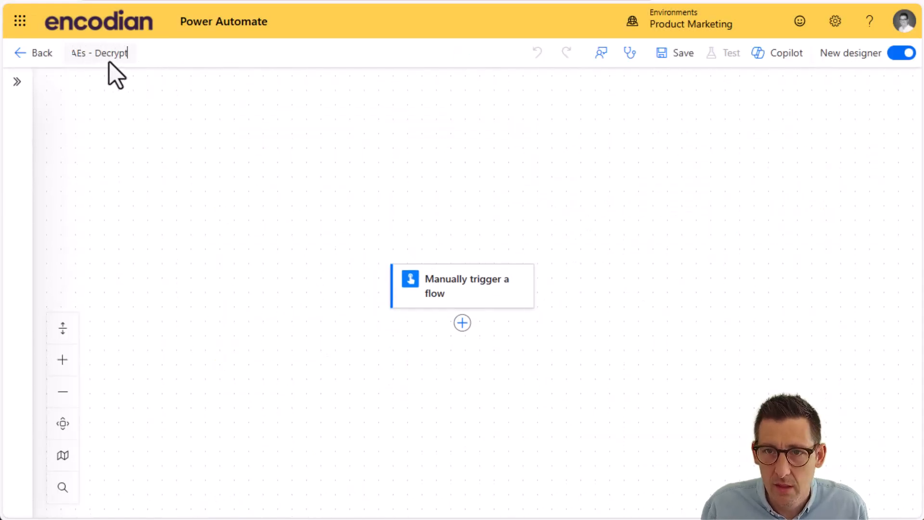
Step: Correct the flow's name to AES - Decrypt
{"action": "left_click", "coordinate": [409, 284]}
{"action": "left_click", "coordinate": [86, 55]}
{"action": "left_click", "coordinate": [86, 55]}
{"action": "key", "text": "BackSpace"}
{"action": "type", "text": "S"}
{"action": "left_click", "coordinate": [671, 234]}
Step: Add a text input named Data to the Manually trigger a flow trigger
{"action": "left_click", "coordinate": [496, 301]}
{"action": "left_click", "coordinate": [88, 193]}
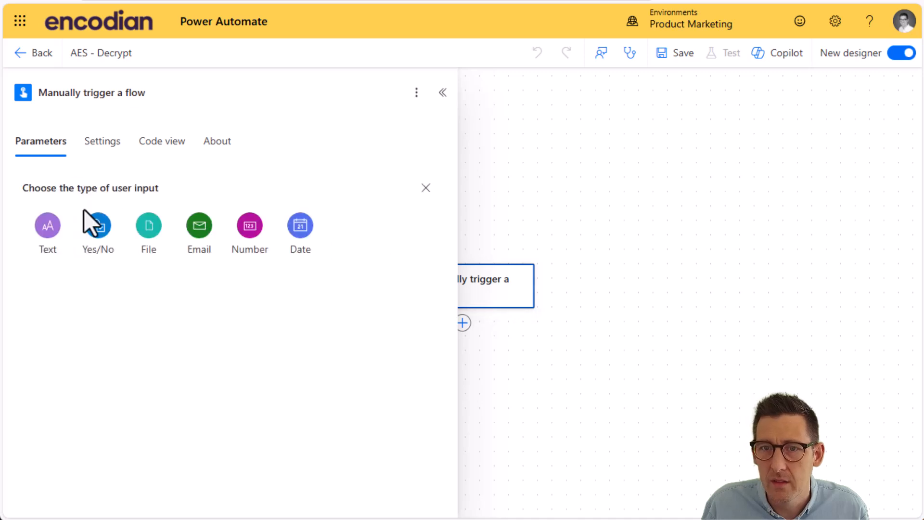
{"action": "left_click", "coordinate": [40, 229]}
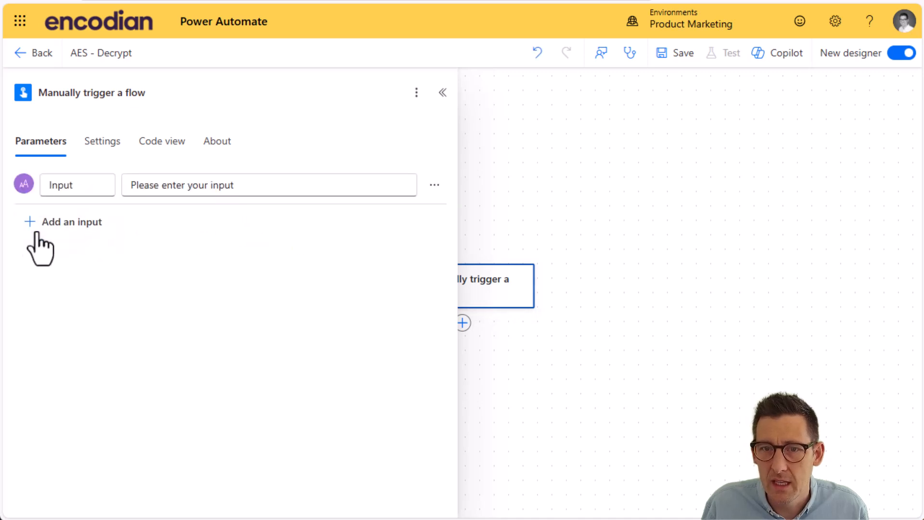
{"action": "double_click", "coordinate": [91, 187]}
{"action": "type", "text": "Data"}
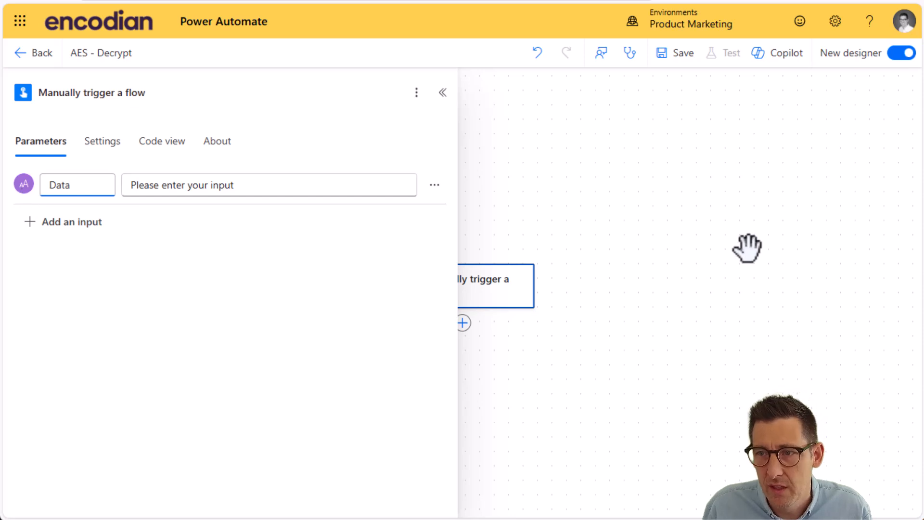
{"action": "left_click", "coordinate": [643, 269]}
Step: Add an Initialize variable action directly after the manual trigger
{"action": "left_click", "coordinate": [463, 331]}
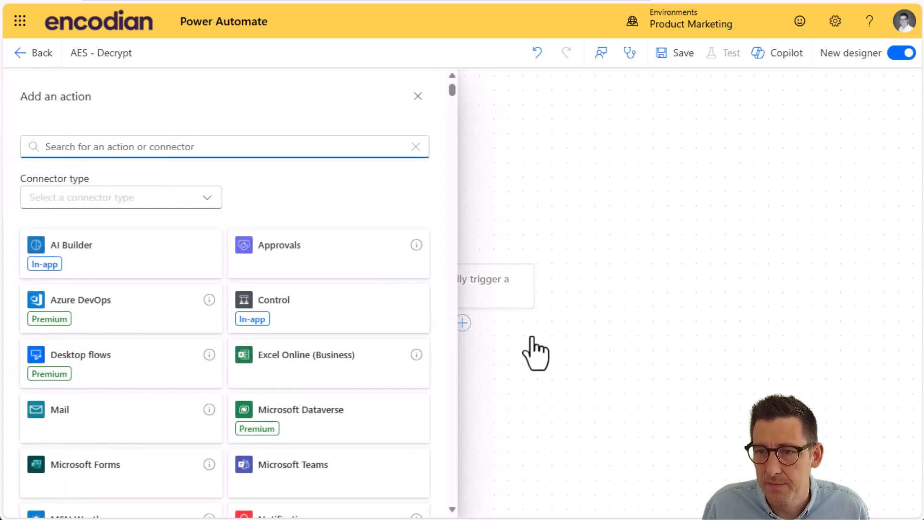
{"action": "left_click", "coordinate": [531, 337]}
{"action": "left_click", "coordinate": [462, 327]}
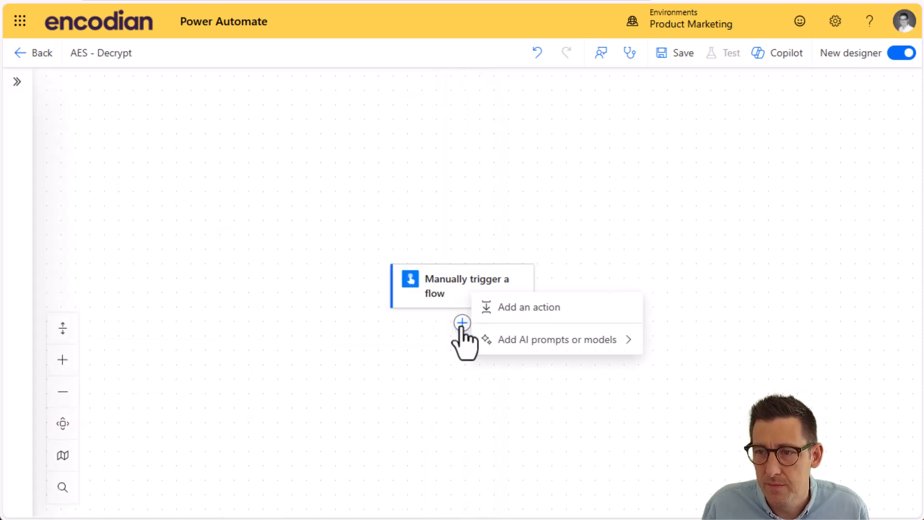
{"action": "left_click", "coordinate": [462, 328]}
{"action": "left_click", "coordinate": [109, 147]}
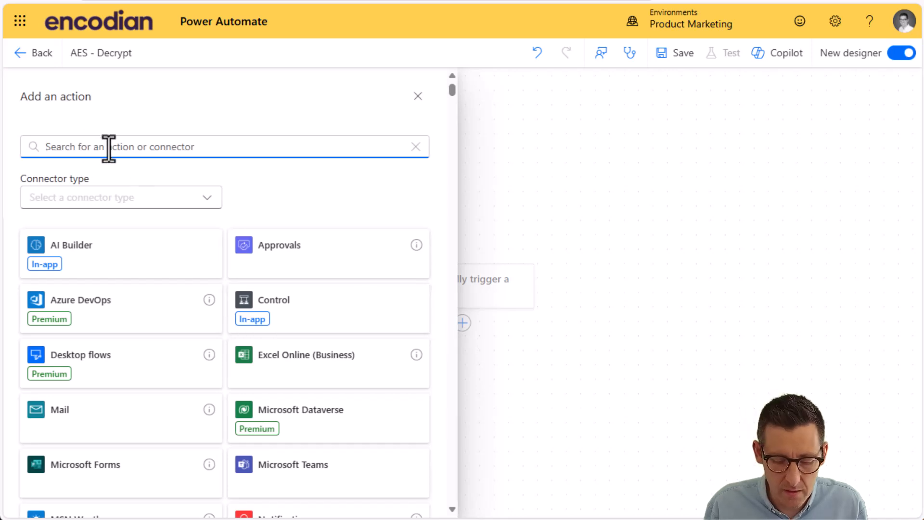
{"action": "type", "text": "init"}
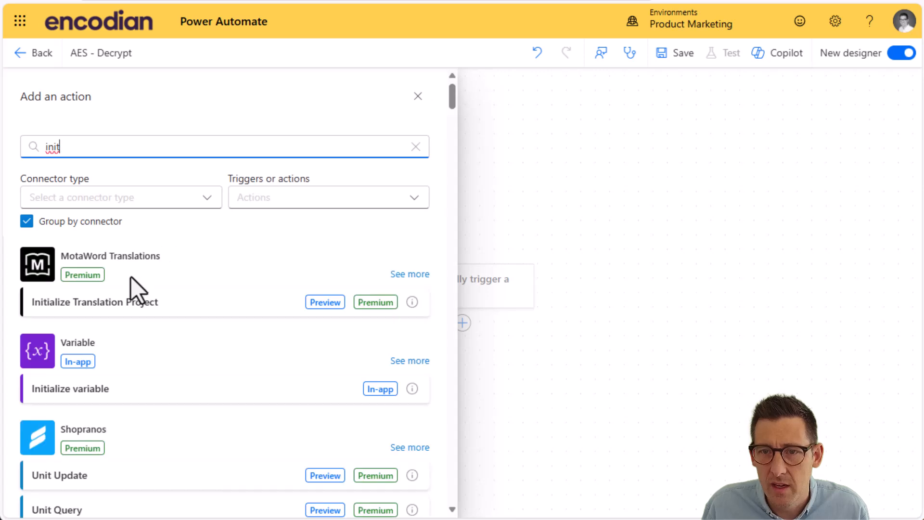
{"action": "left_click", "coordinate": [80, 387]}
Step: Name the variable Key, set its type to String and paste the encryption key as its value
{"action": "left_click", "coordinate": [136, 204]}
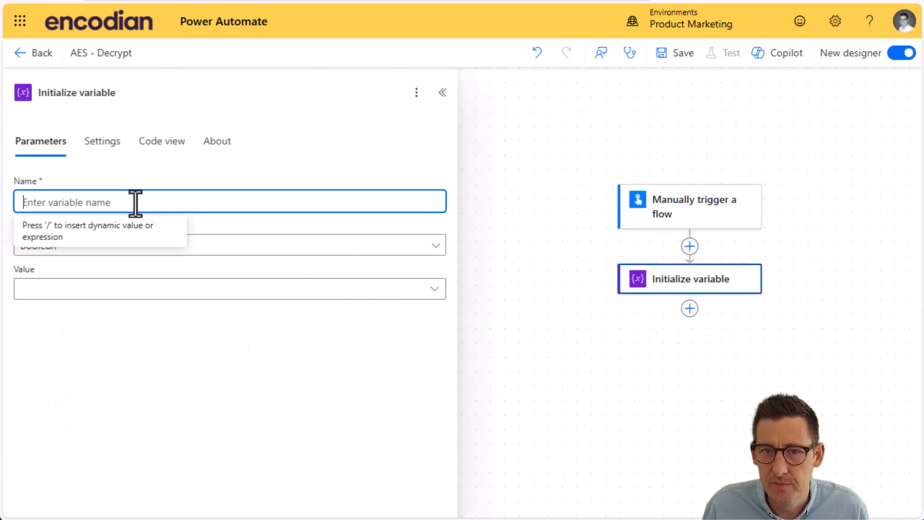
{"action": "type", "text": "Key"}
{"action": "left_click", "coordinate": [363, 245]}
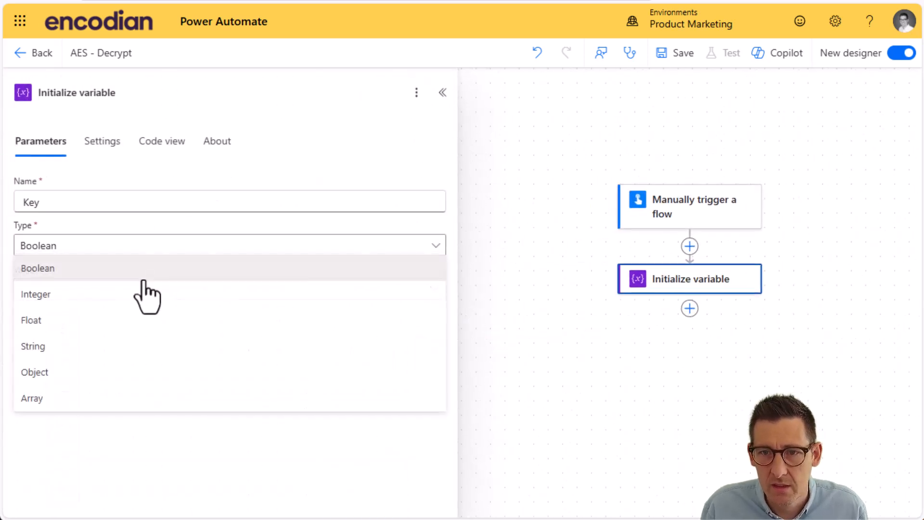
{"action": "left_click", "coordinate": [48, 348]}
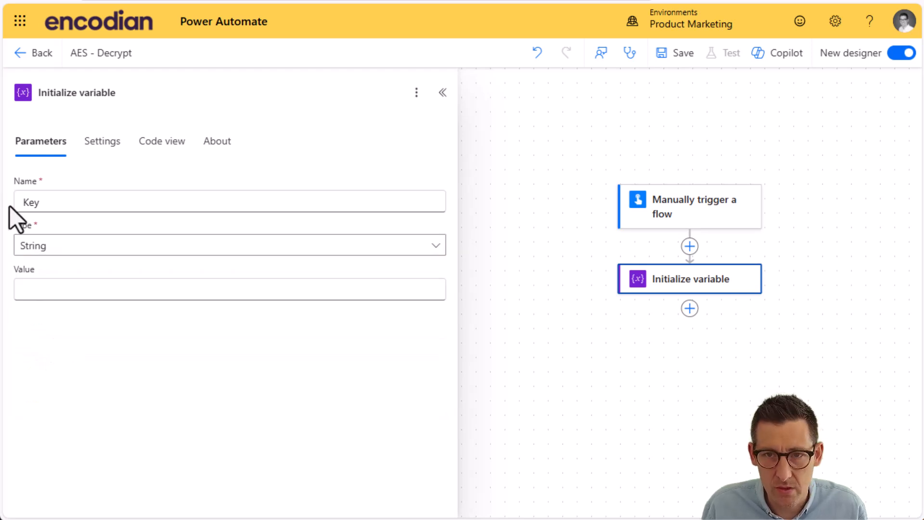
{"action": "left_click", "coordinate": [50, 284]}
{"action": "type", "text": "ThisIsA16CharKey"}
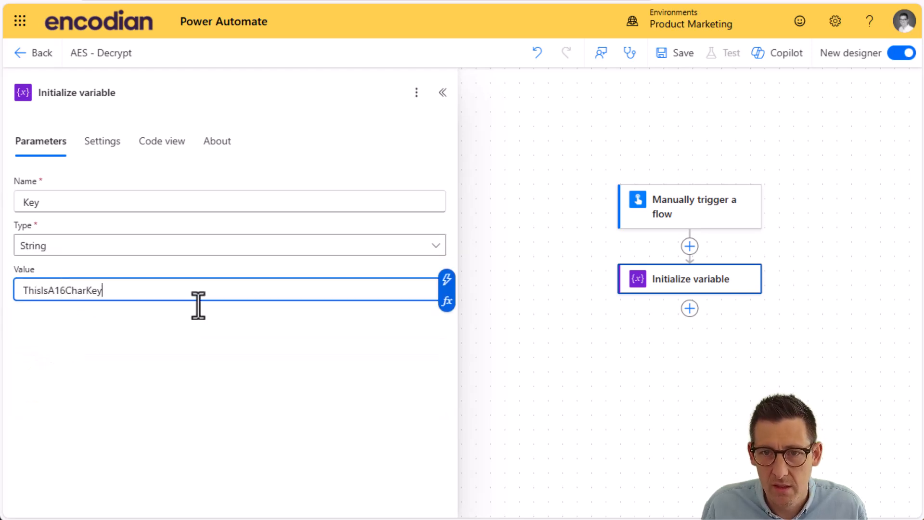
Step: Add a second Initialize variable action after the first one and set its type to String
{"action": "left_click", "coordinate": [690, 308]}
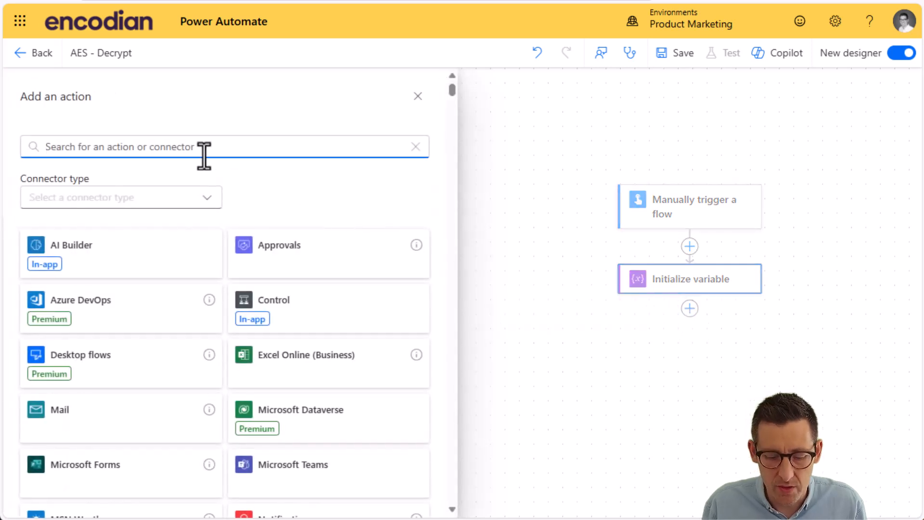
{"action": "type", "text": "init"}
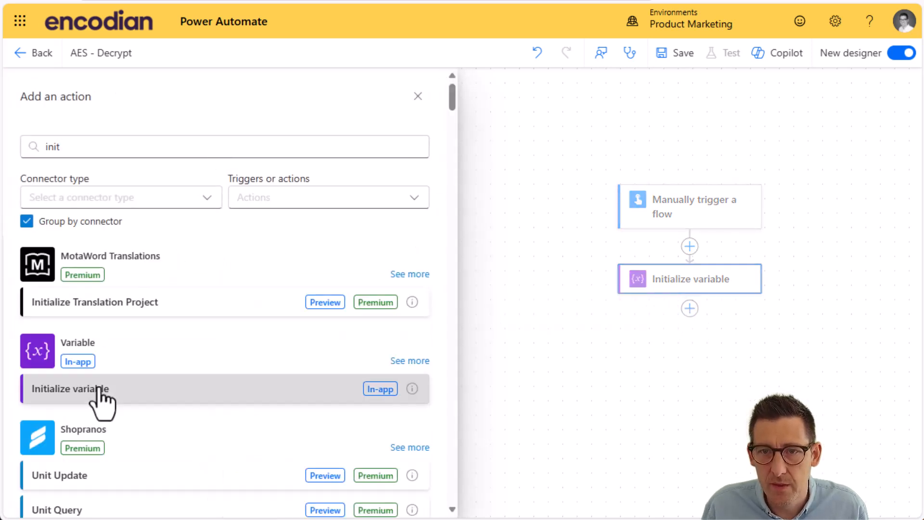
{"action": "left_click", "coordinate": [96, 390]}
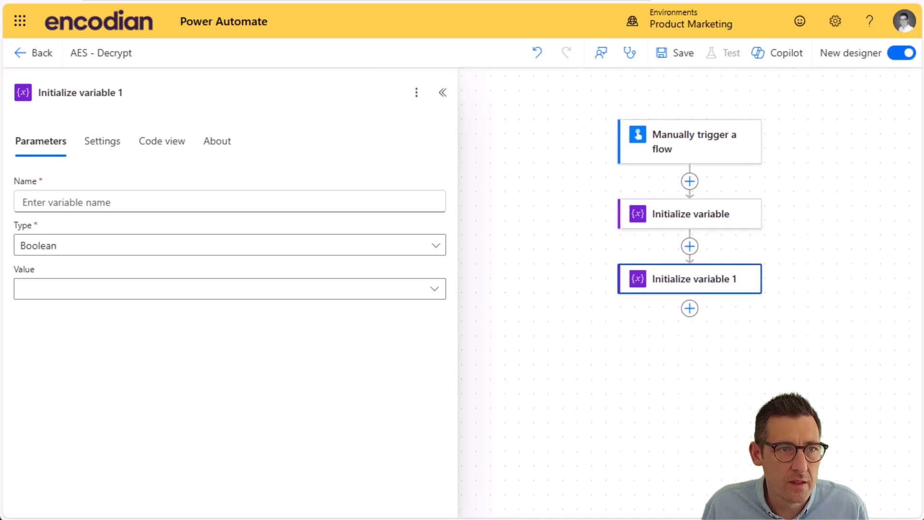
{"action": "left_click", "coordinate": [72, 248]}
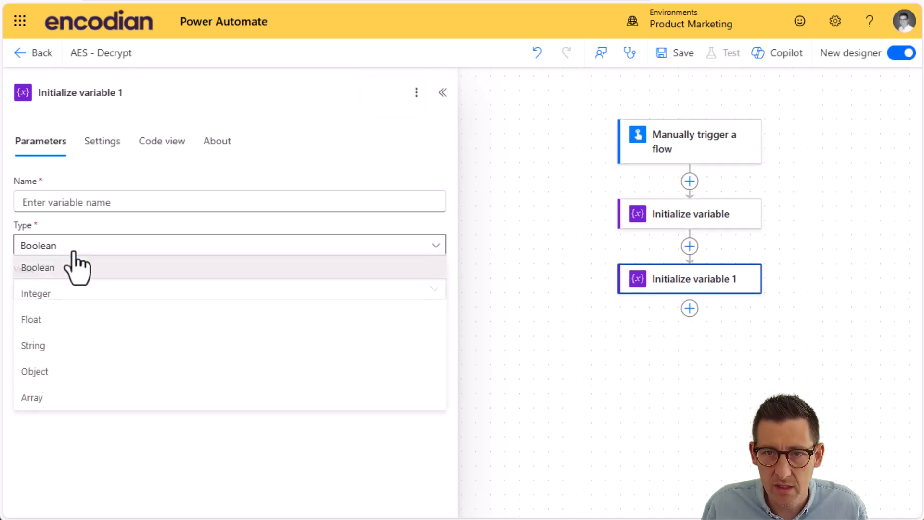
{"action": "left_click", "coordinate": [55, 349]}
Step: Name the second variable IV and enter the initialization vector as its value, without the surrounding quotation marks
{"action": "left_click", "coordinate": [102, 204]}
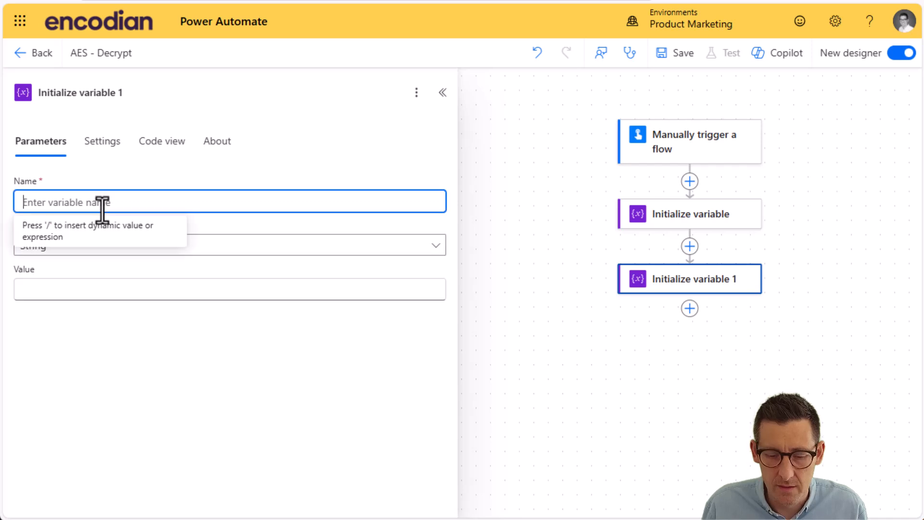
{"action": "type", "text": "IV"}
{"action": "left_click", "coordinate": [79, 285]}
{"action": "key", "text": "ctrl+v"}
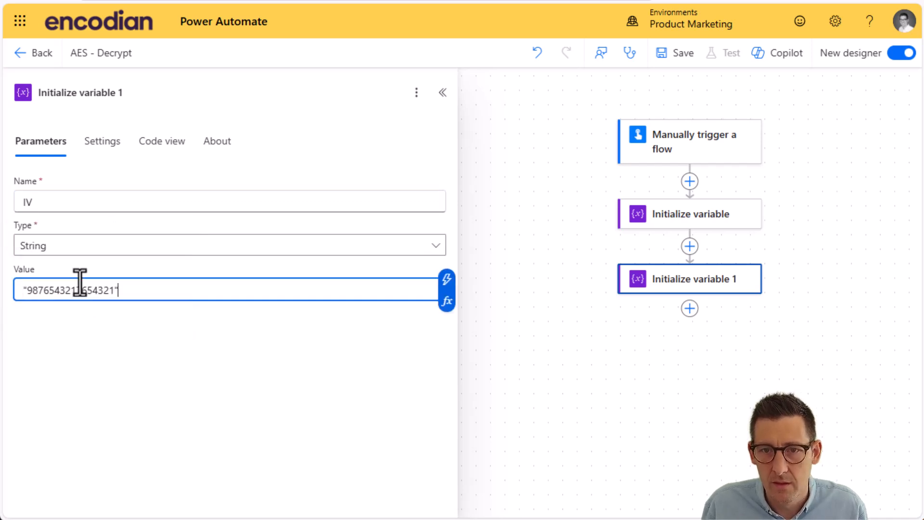
{"action": "left_click", "coordinate": [25, 290]}
{"action": "key", "text": "BackSpace"}
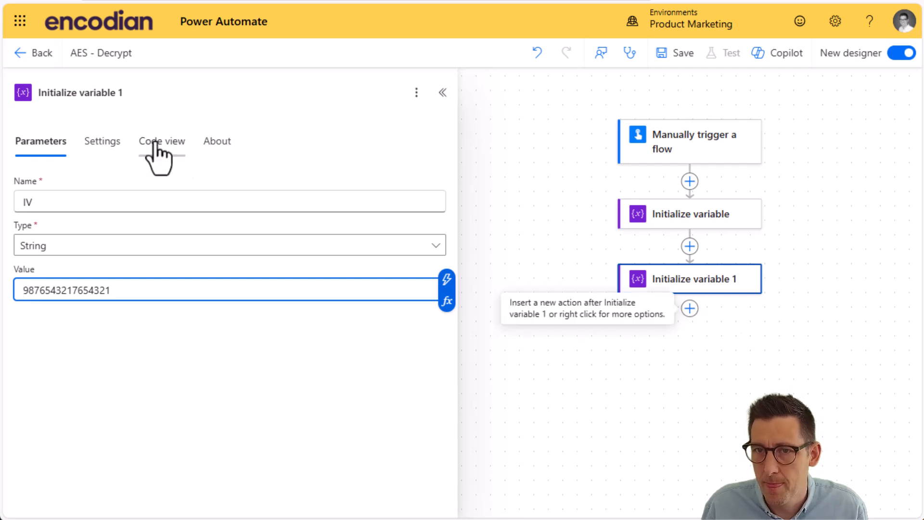
Step: Rename the two variable actions Initialize variable - IV and Initialize variable - Key to match their variables
{"action": "left_click", "coordinate": [145, 97]}
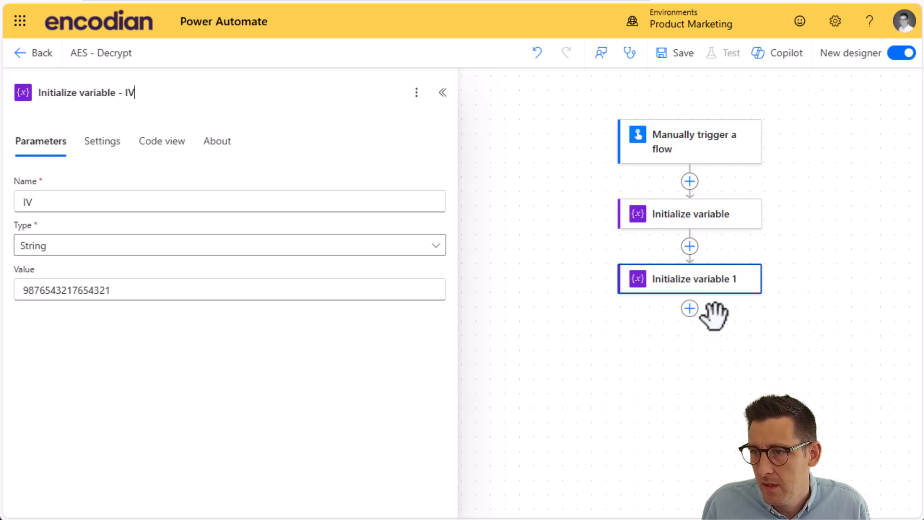
{"action": "left_click", "coordinate": [690, 310]}
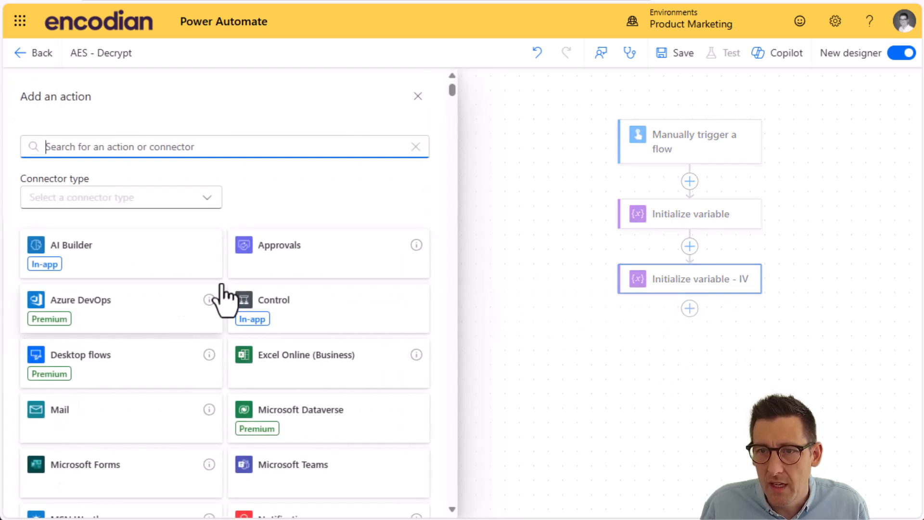
{"action": "left_click", "coordinate": [746, 243]}
{"action": "left_click", "coordinate": [676, 215]}
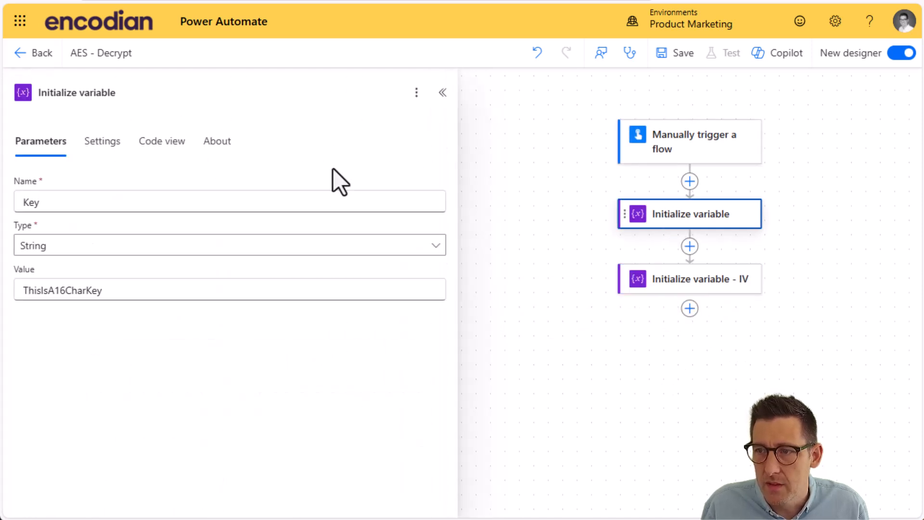
{"action": "left_click", "coordinate": [157, 94]}
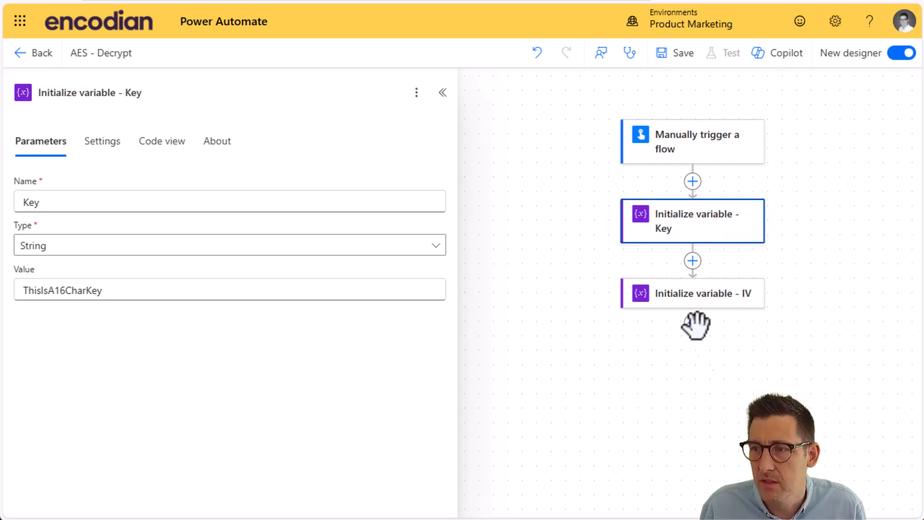
Step: Add the Utility - AES Decryption action from Encodian - Utilities after the IV variable action
{"action": "left_click", "coordinate": [692, 323]}
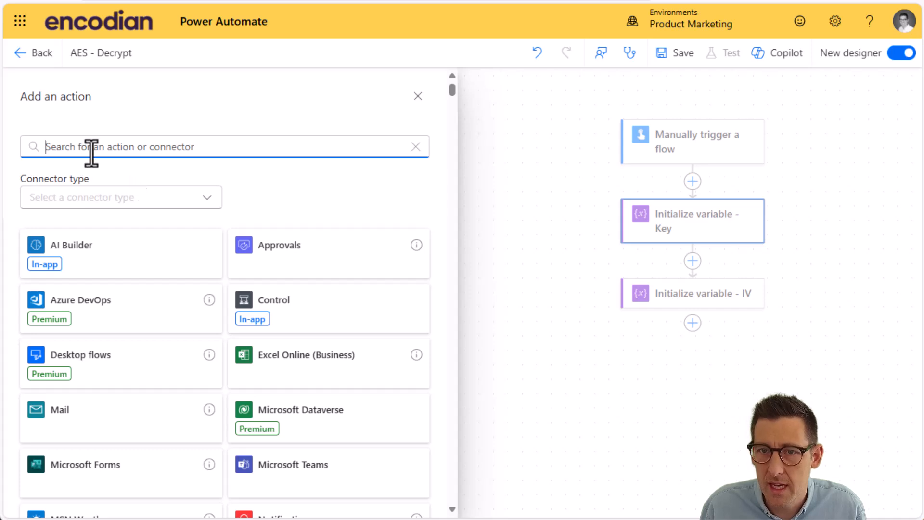
{"action": "type", "text": "AEs"}
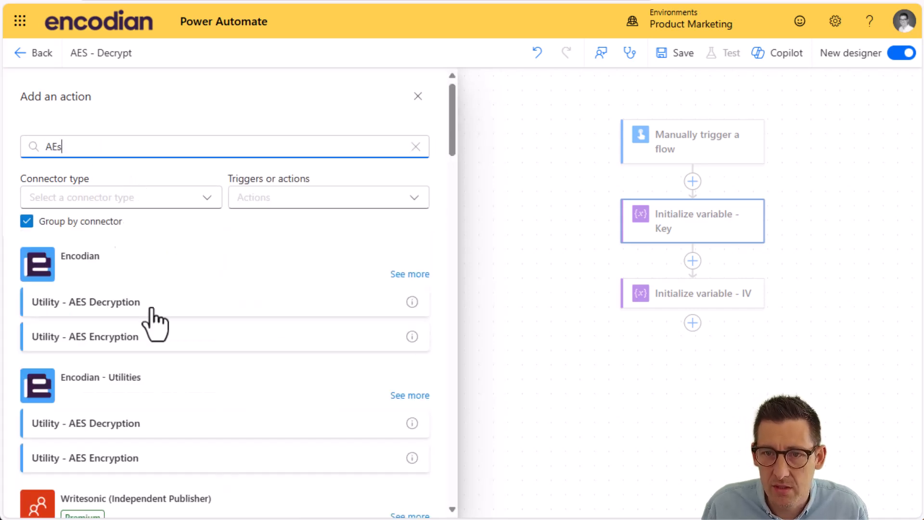
{"action": "left_click", "coordinate": [96, 431]}
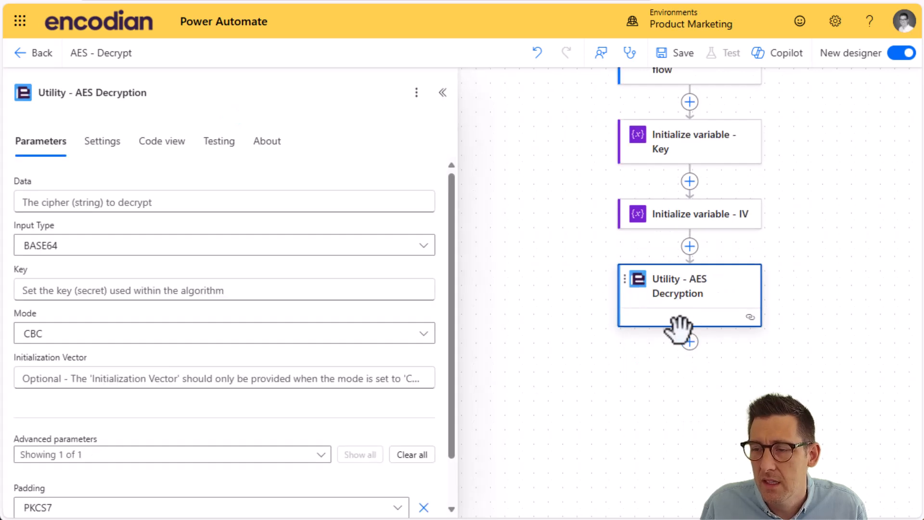
Step: Set the decryption action's Data parameter to the trigger's Data input as dynamic content
{"action": "left_click", "coordinate": [118, 203]}
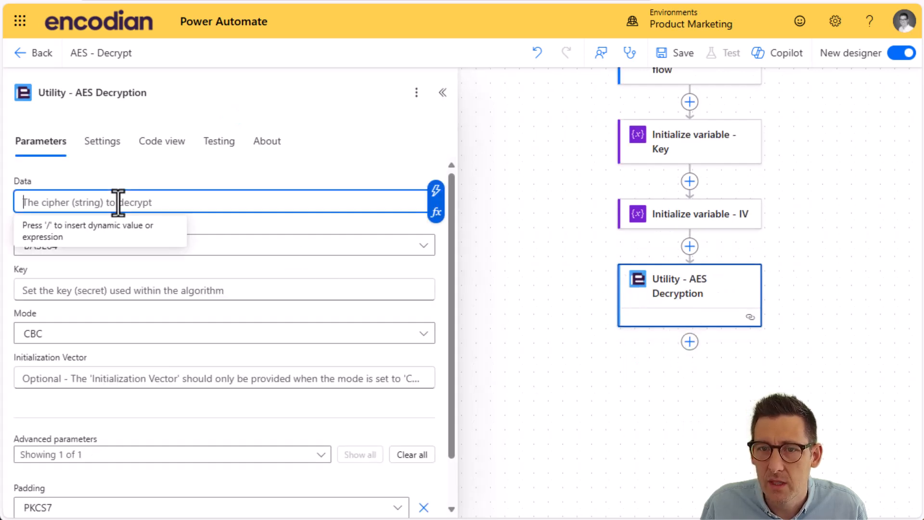
{"action": "left_click", "coordinate": [436, 191]}
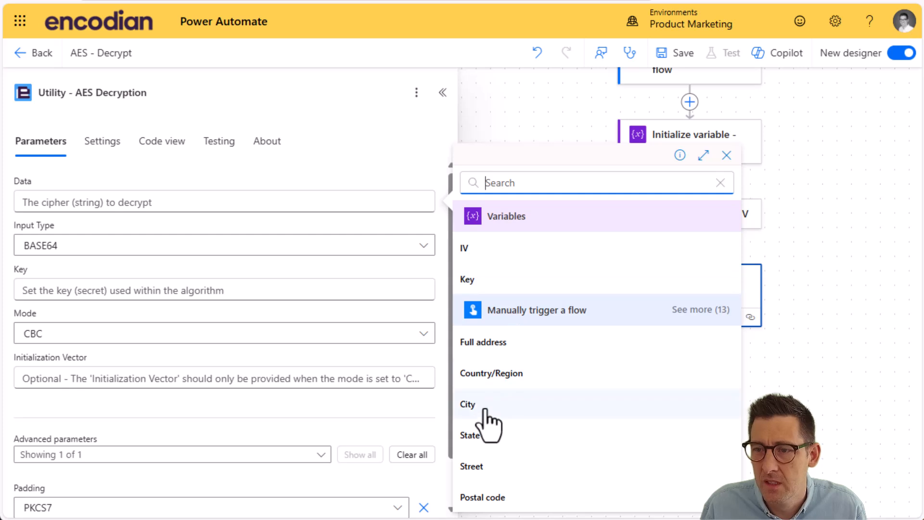
{"action": "left_click", "coordinate": [688, 311]}
{"action": "scroll", "coordinate": [571, 407], "scroll_direction": "down", "scroll_amount": 5}
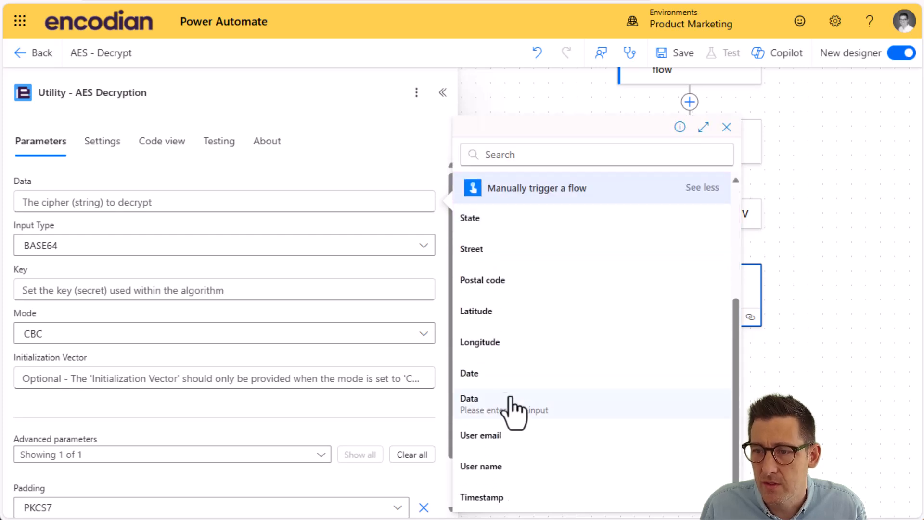
{"action": "left_click", "coordinate": [492, 407]}
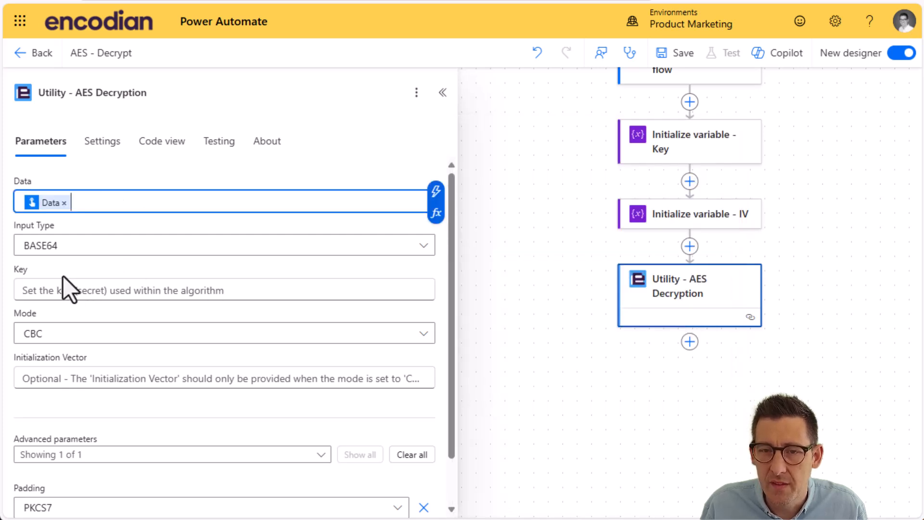
Step: Set the decryption action's Key to the Key variable and its Initialization Vector to the IV variable
{"action": "left_click", "coordinate": [109, 290]}
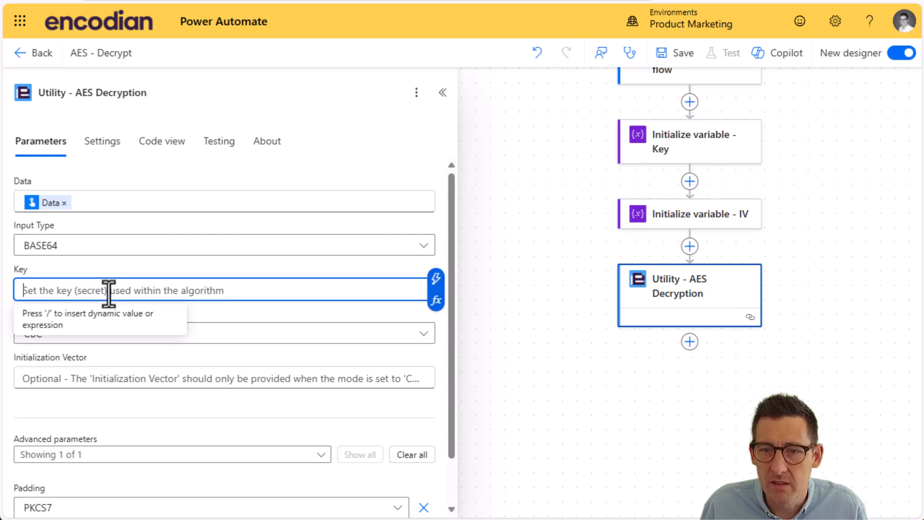
{"action": "left_click", "coordinate": [436, 279]}
{"action": "left_click", "coordinate": [494, 281]}
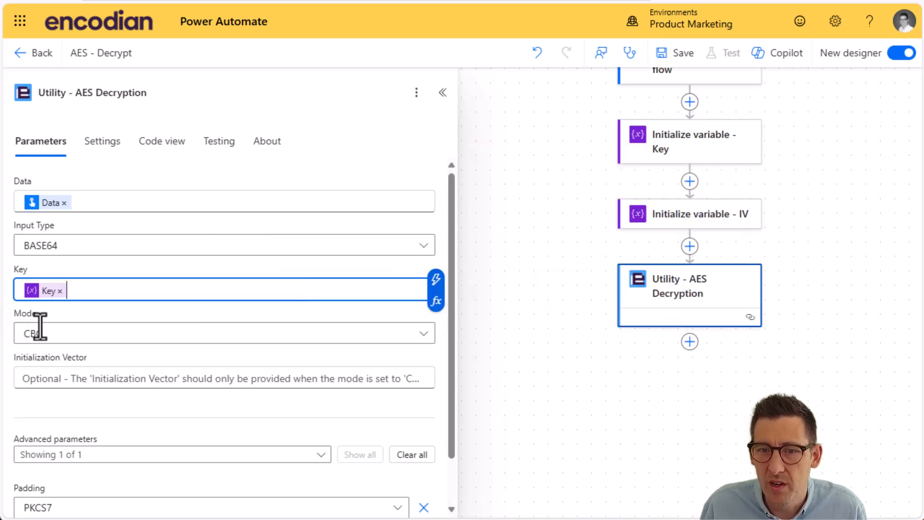
{"action": "left_click", "coordinate": [77, 385]}
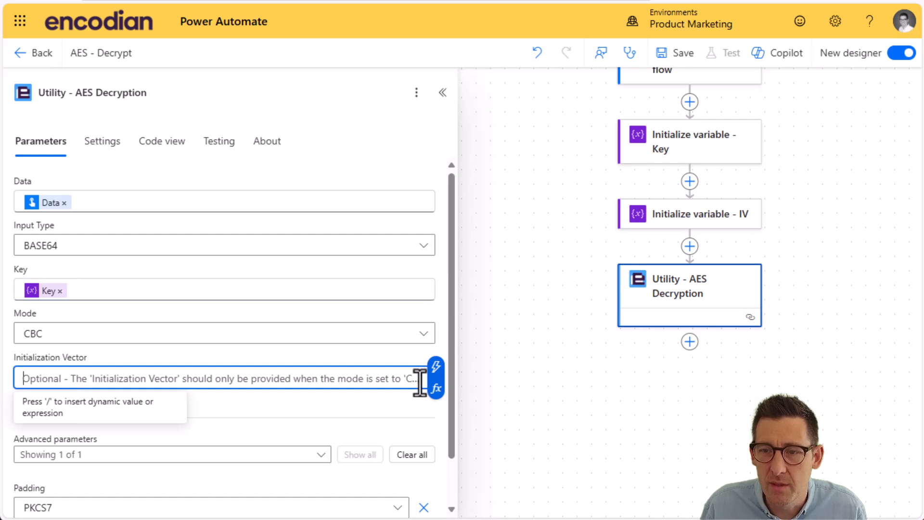
{"action": "left_click", "coordinate": [436, 369]}
{"action": "left_click", "coordinate": [481, 251]}
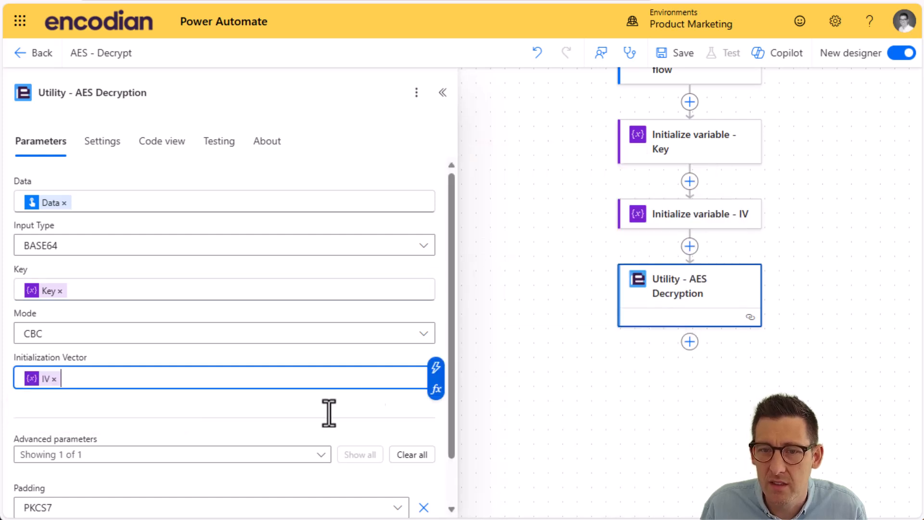
Step: Add the Send an email notification (V3) action after the Utility - AES Decryption action
{"action": "left_click", "coordinate": [703, 368]}
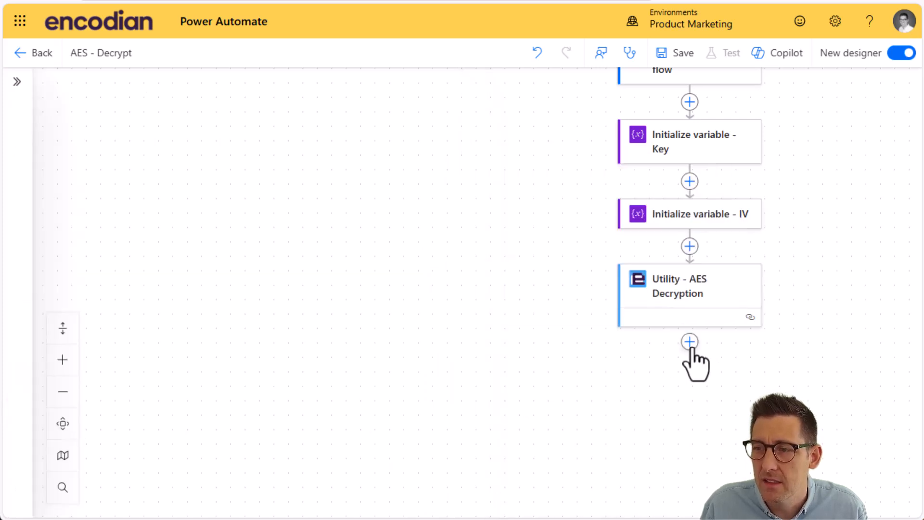
{"action": "left_click", "coordinate": [690, 343]}
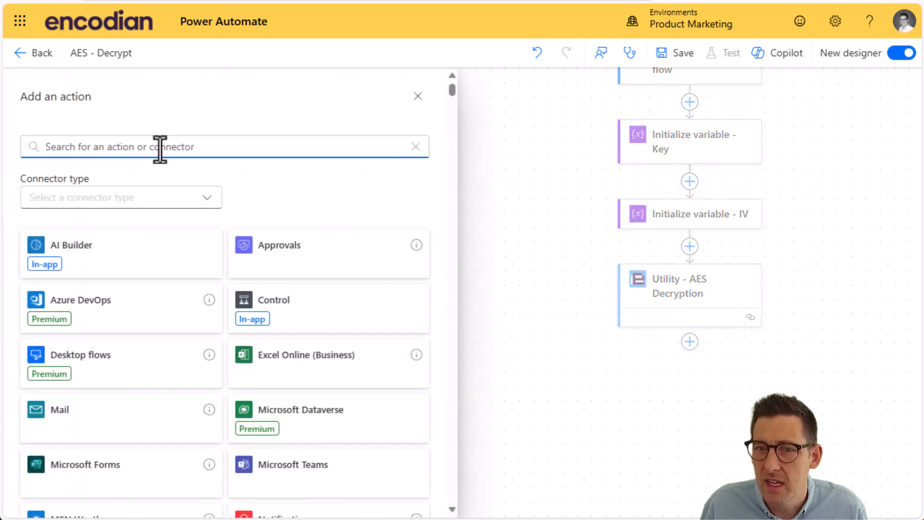
{"action": "type", "text": "send email"}
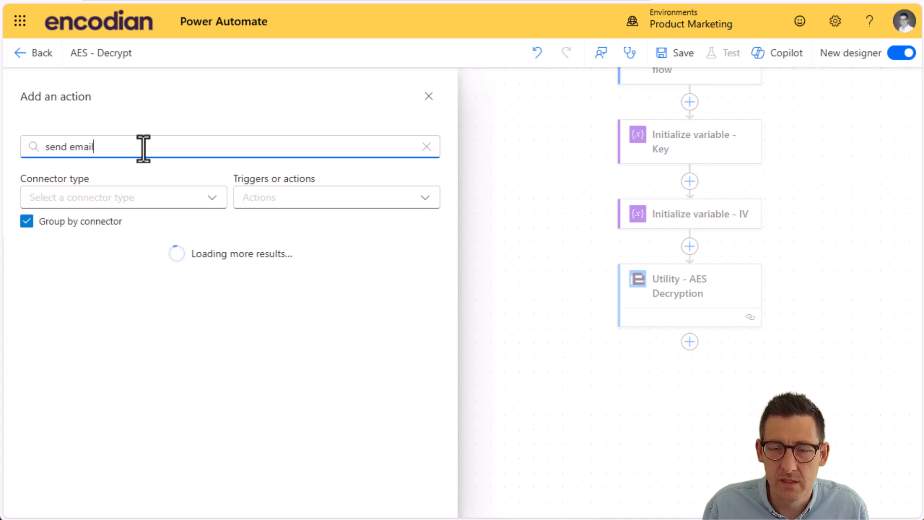
{"action": "left_click", "coordinate": [151, 304]}
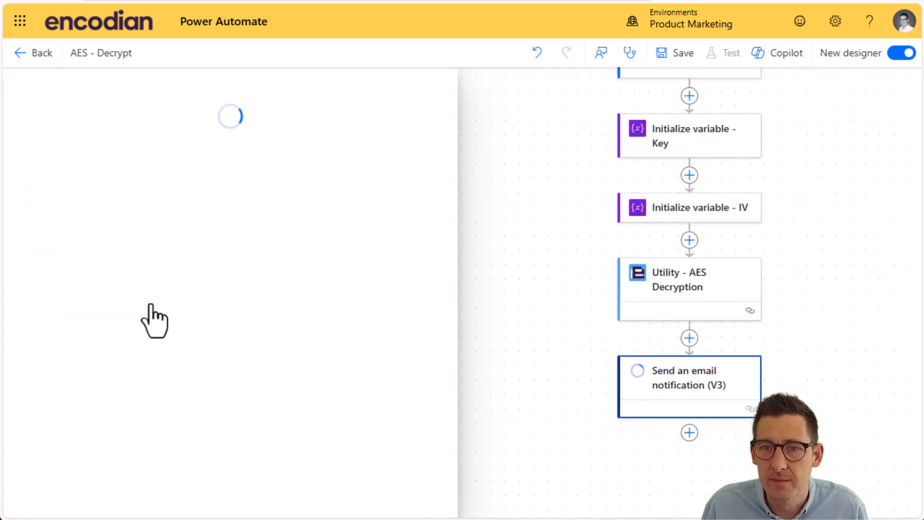
Step: Address the email notification to the flow owner and set its subject to AES Decrypt
{"action": "left_click", "coordinate": [92, 202]}
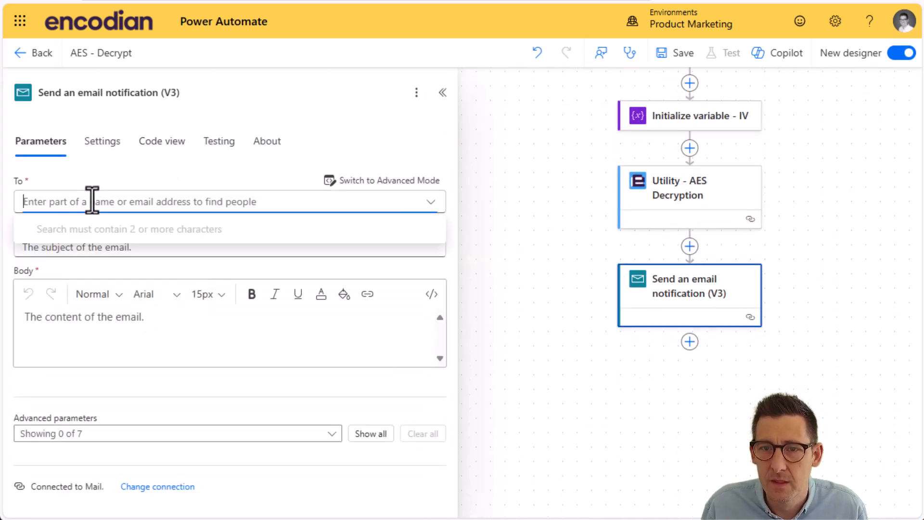
{"action": "type", "text": "jay"}
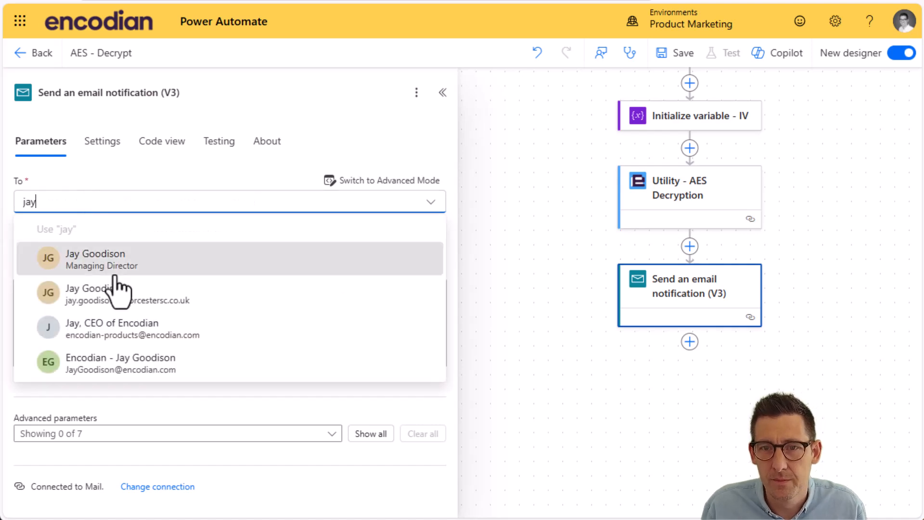
{"action": "left_click", "coordinate": [117, 274]}
{"action": "left_click", "coordinate": [48, 277]}
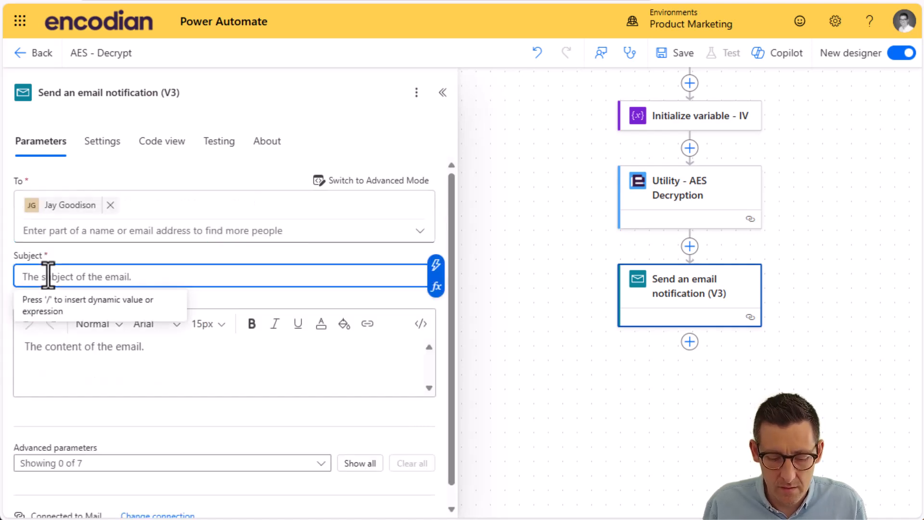
{"action": "type", "text": "AES Decrypt"}
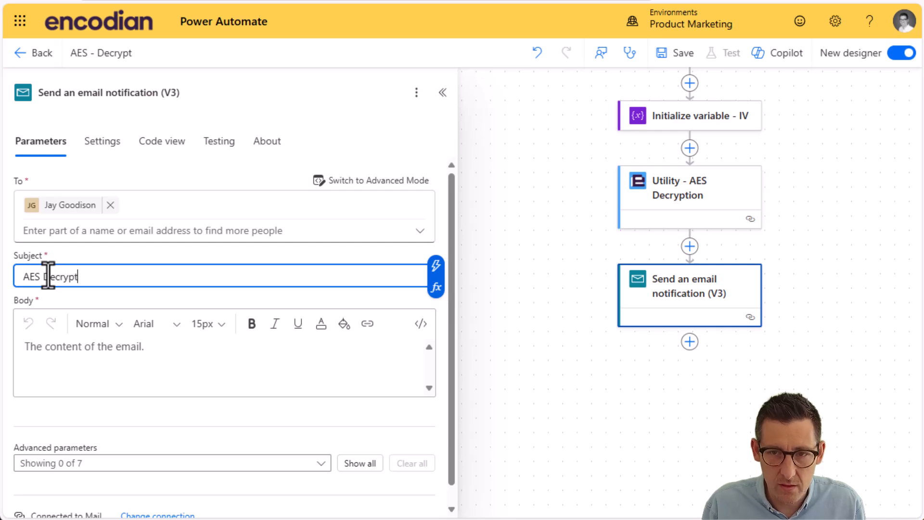
Step: Fill the email body with "Data:" followed by the AES Decryption action's Result as dynamic content
{"action": "left_click", "coordinate": [68, 347]}
{"action": "type", "text": "D"}
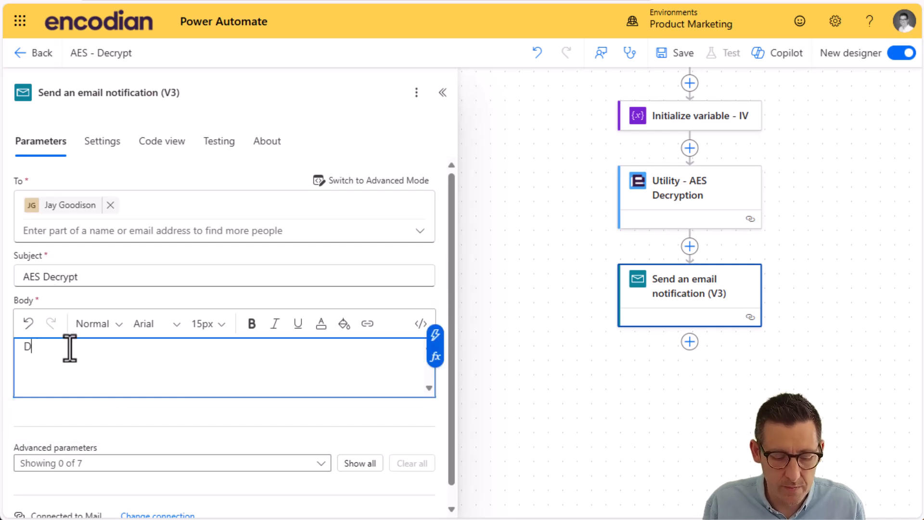
{"action": "type", "text": "ata:"}
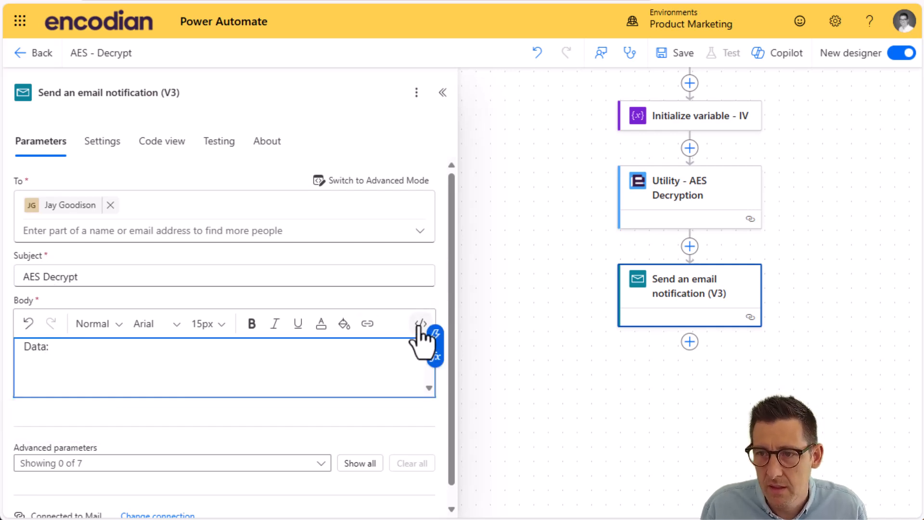
{"action": "left_click", "coordinate": [435, 335]}
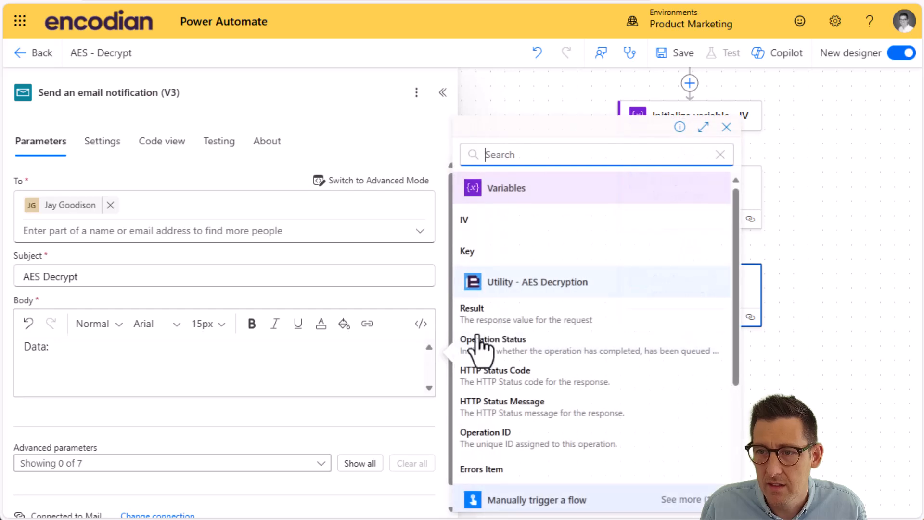
{"action": "left_click", "coordinate": [526, 317]}
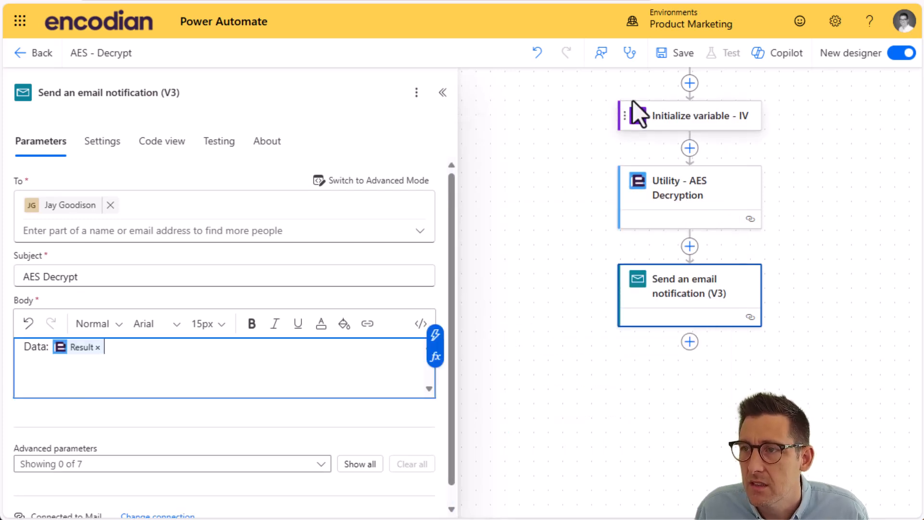
Step: Save the AES - Decrypt flow and start a manual test of it
{"action": "left_click", "coordinate": [684, 66]}
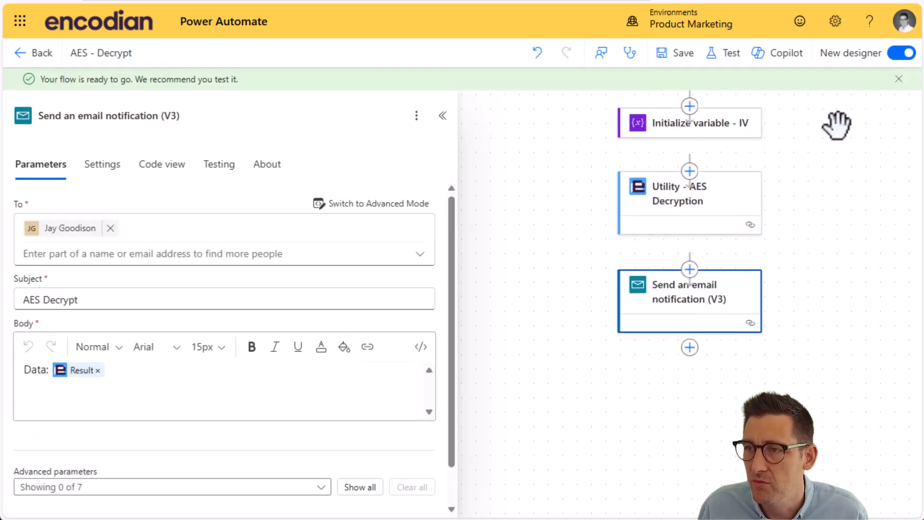
{"action": "left_click", "coordinate": [727, 56]}
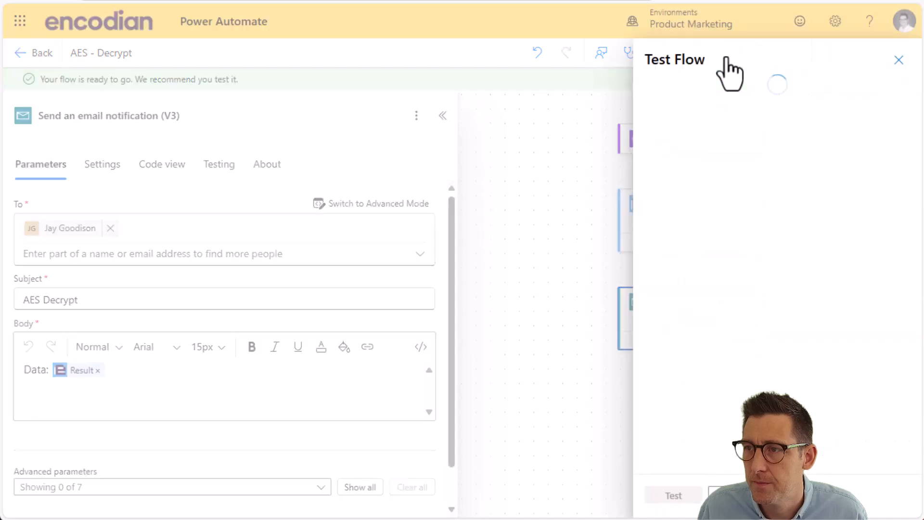
{"action": "left_click", "coordinate": [686, 92]}
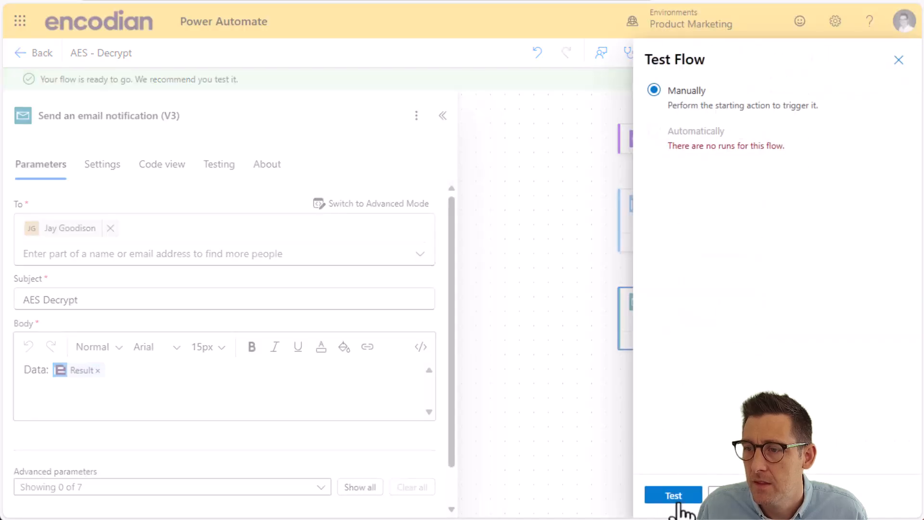
{"action": "left_click", "coordinate": [672, 495]}
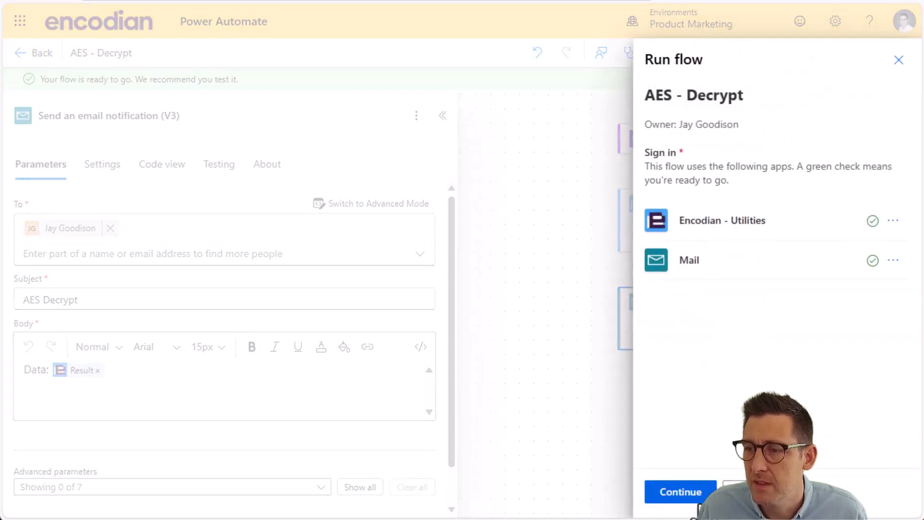
Step: Paste the encrypted text as the Data input of the test and run the flow through to its run details
{"action": "left_click", "coordinate": [681, 491]}
{"action": "type", "text": "VNx44pPpu+X7V30WHeBPHQ=="}
{"action": "left_click_drag", "start_coordinate": [807, 183], "coordinate": [622, 224]}
{"action": "left_click", "coordinate": [698, 496]}
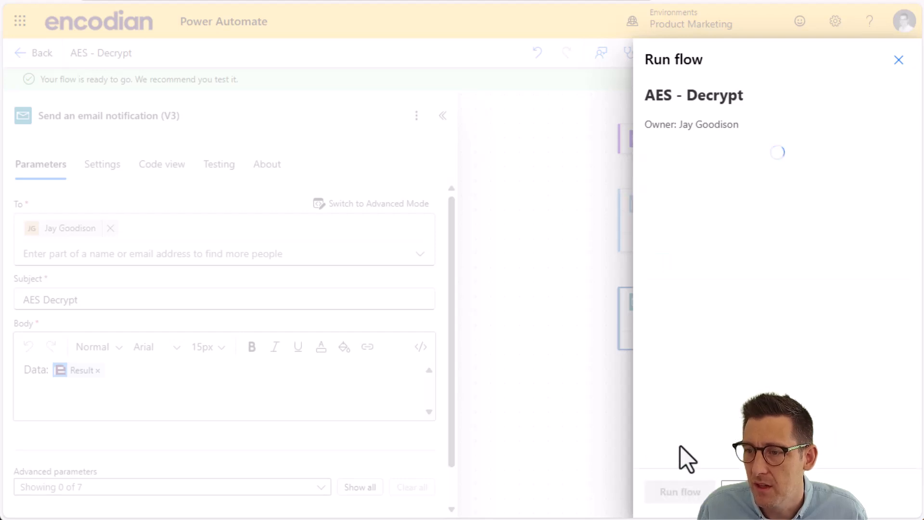
{"action": "left_click", "coordinate": [677, 500]}
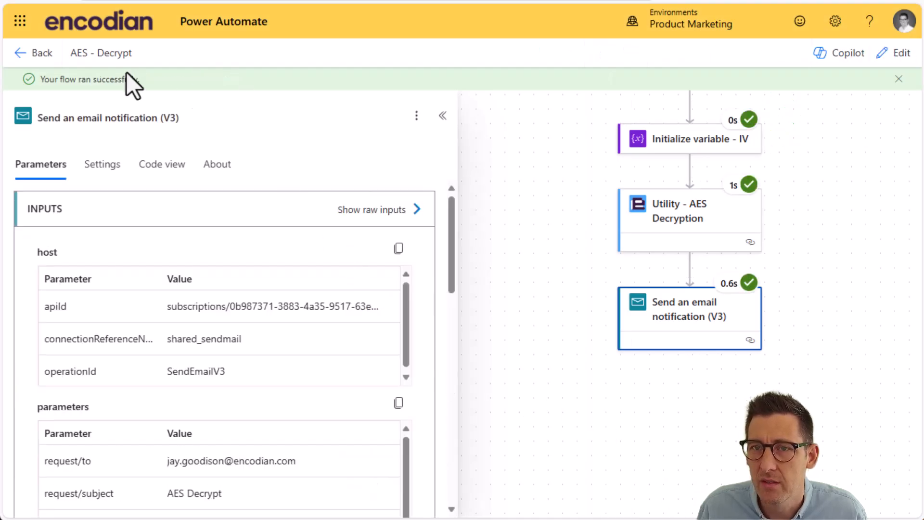
Step: Return to the flow's details page and examine the decrypted data in the received AES Decrypt email
{"action": "left_click", "coordinate": [31, 54]}
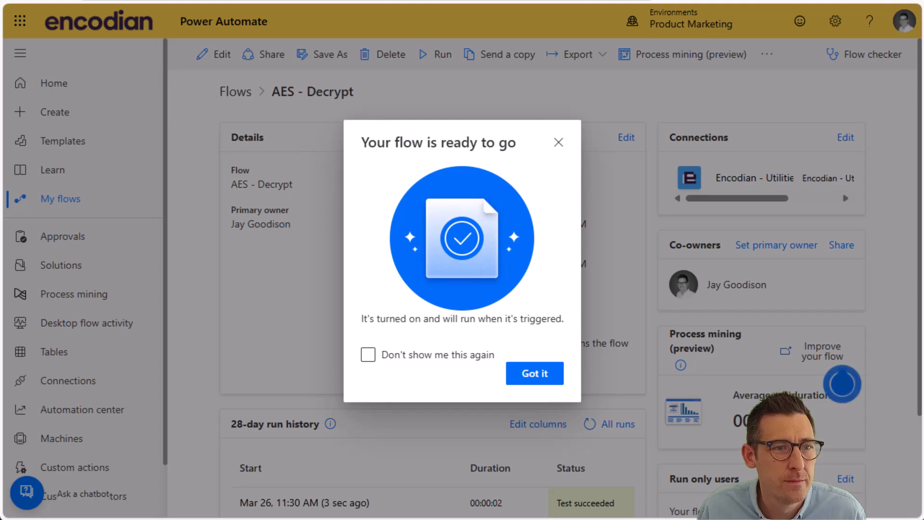
{"action": "left_click_drag", "start_coordinate": [0, 98], "coordinate": [594, 39]}
{"action": "left_click_drag", "start_coordinate": [295, 297], "coordinate": [229, 314]}
{"action": "left_click", "coordinate": [359, 359]}
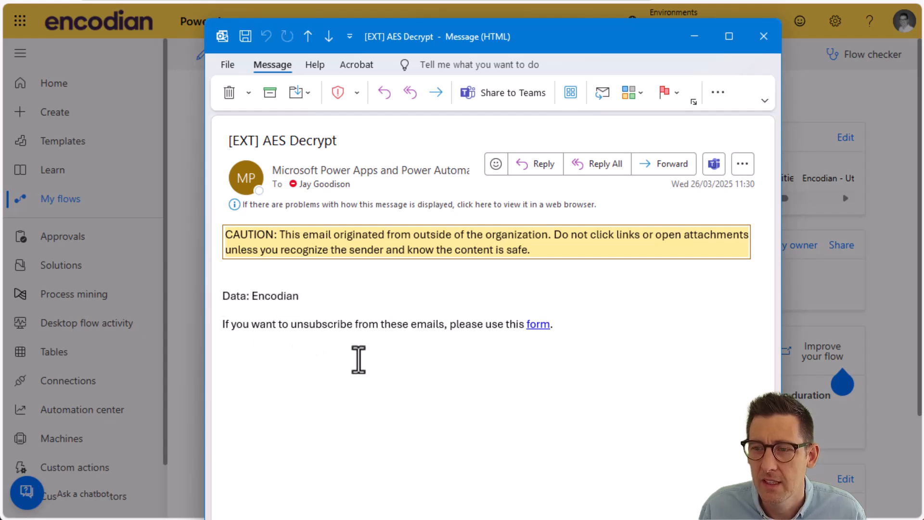